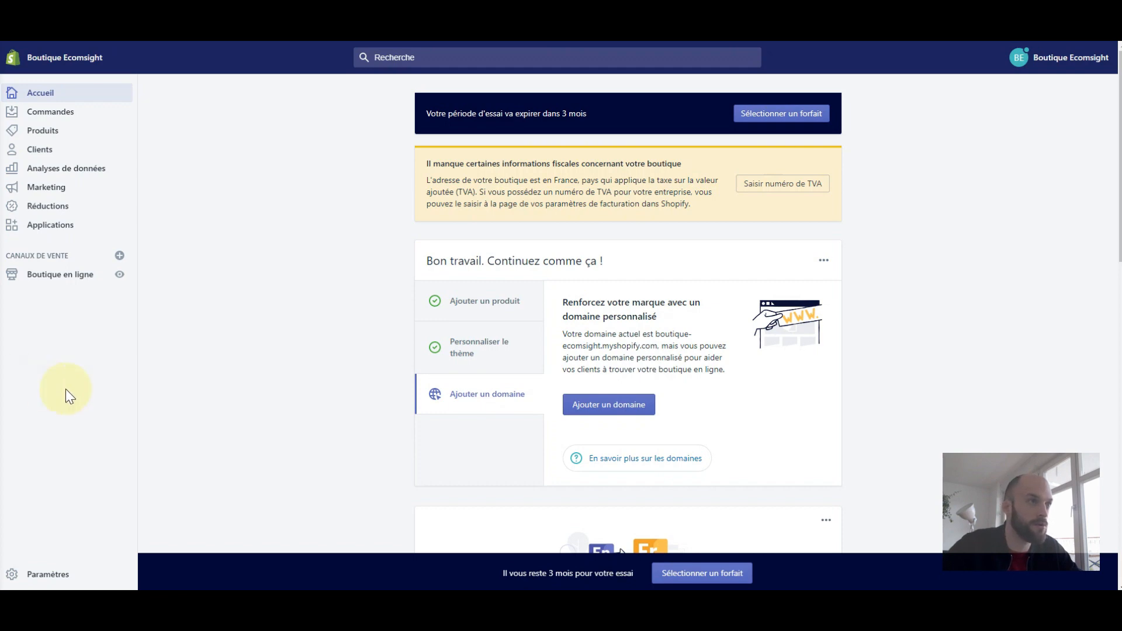
{"action": "scroll", "coordinate": [265, 283], "scroll_direction": "down", "scroll_amount": 3}
{"action": "scroll", "coordinate": [264, 283], "scroll_direction": "up", "scroll_amount": 3}
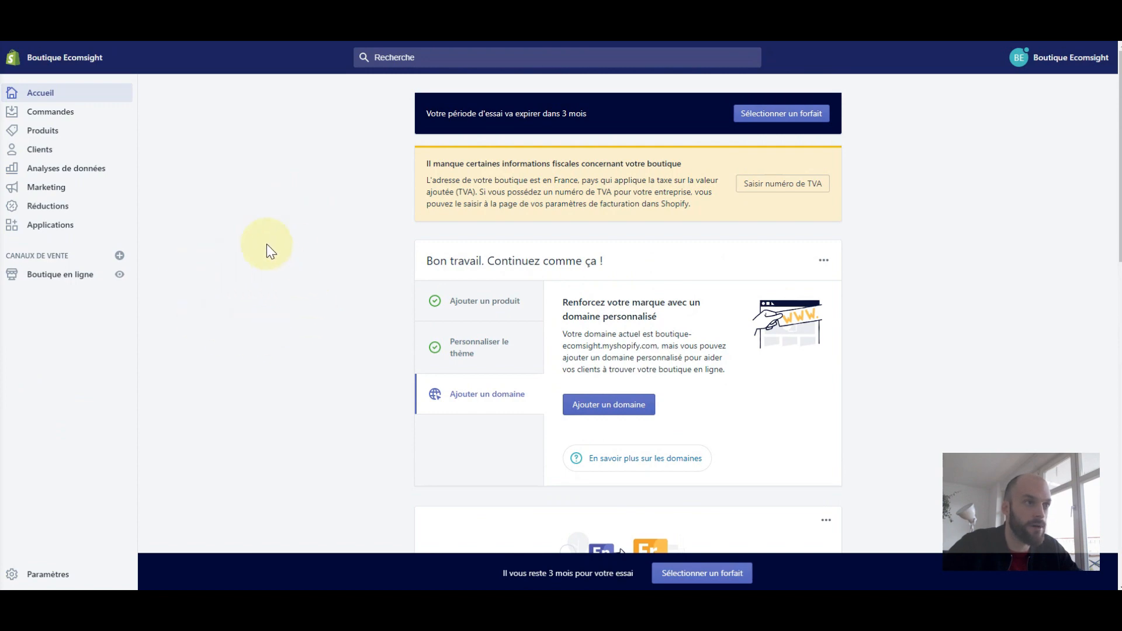
{"action": "scroll", "coordinate": [279, 345], "scroll_direction": "down", "scroll_amount": 3}
{"action": "scroll", "coordinate": [279, 345], "scroll_direction": "up", "scroll_amount": 3}
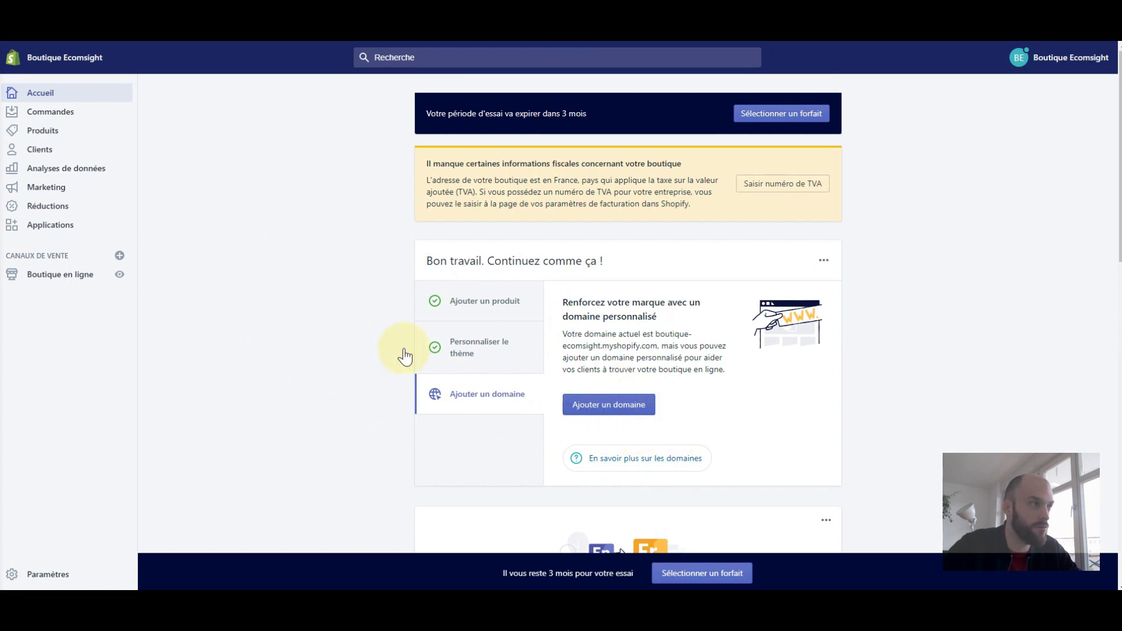
Step: Open the online store's domain settings and review the primary domain name
{"action": "left_click", "coordinate": [64, 276]}
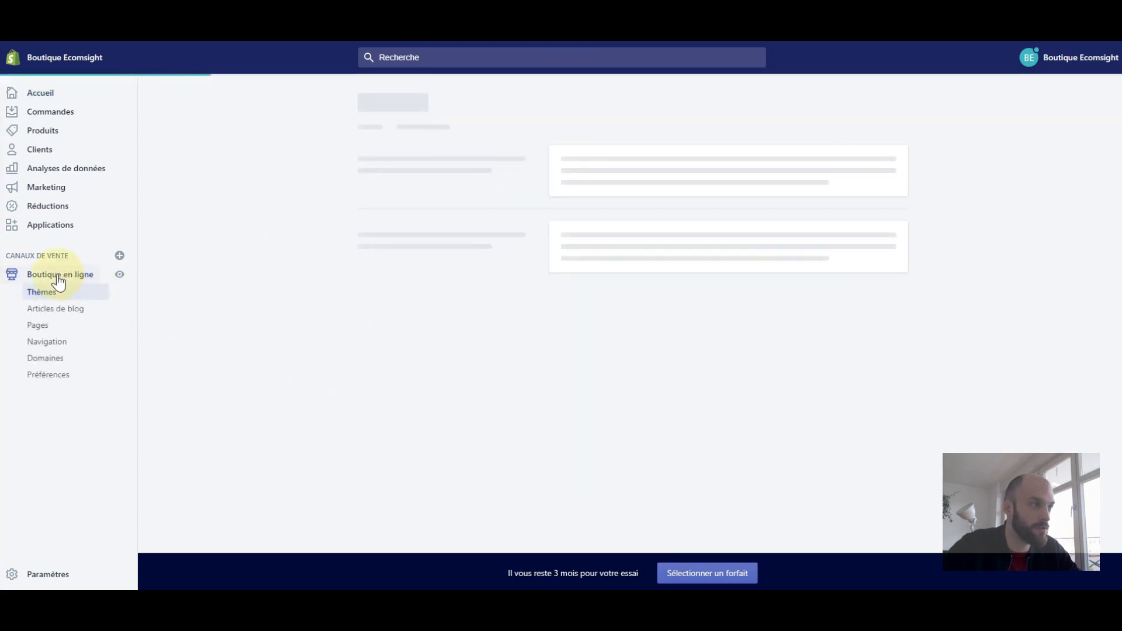
{"action": "left_click", "coordinate": [51, 360]}
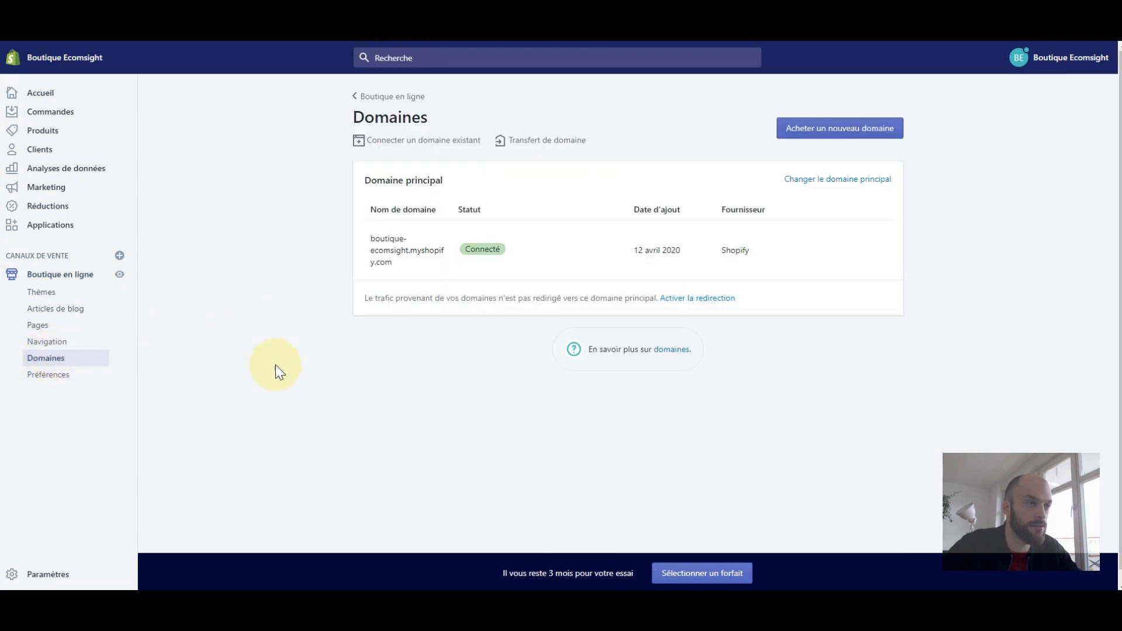
{"action": "left_click_drag", "start_coordinate": [397, 262], "coordinate": [370, 240]}
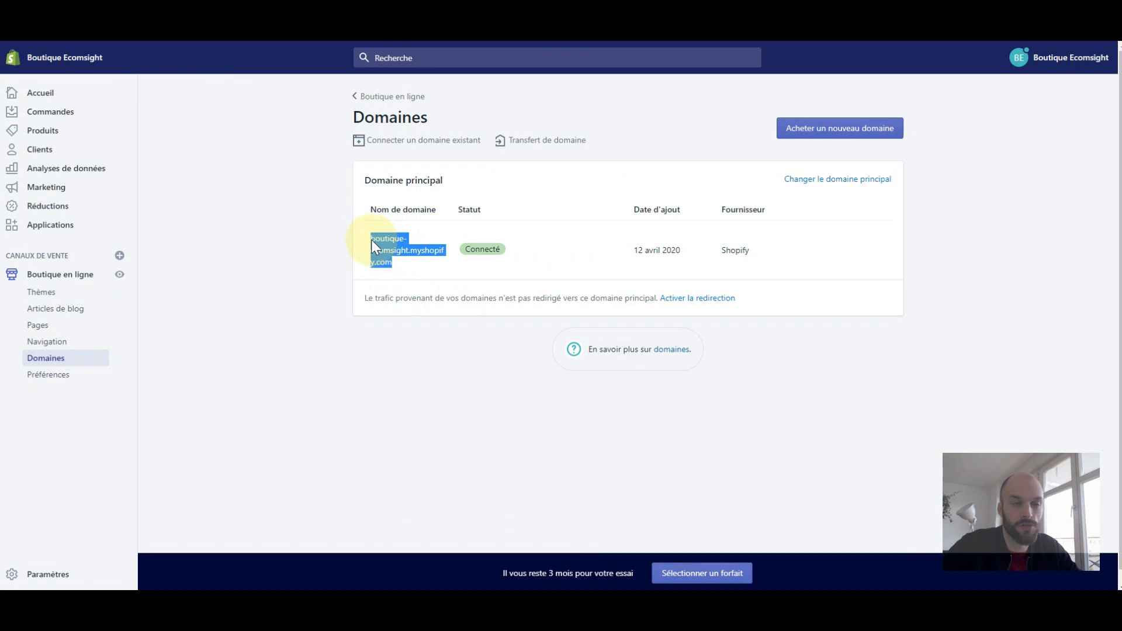
{"action": "left_click", "coordinate": [397, 267]}
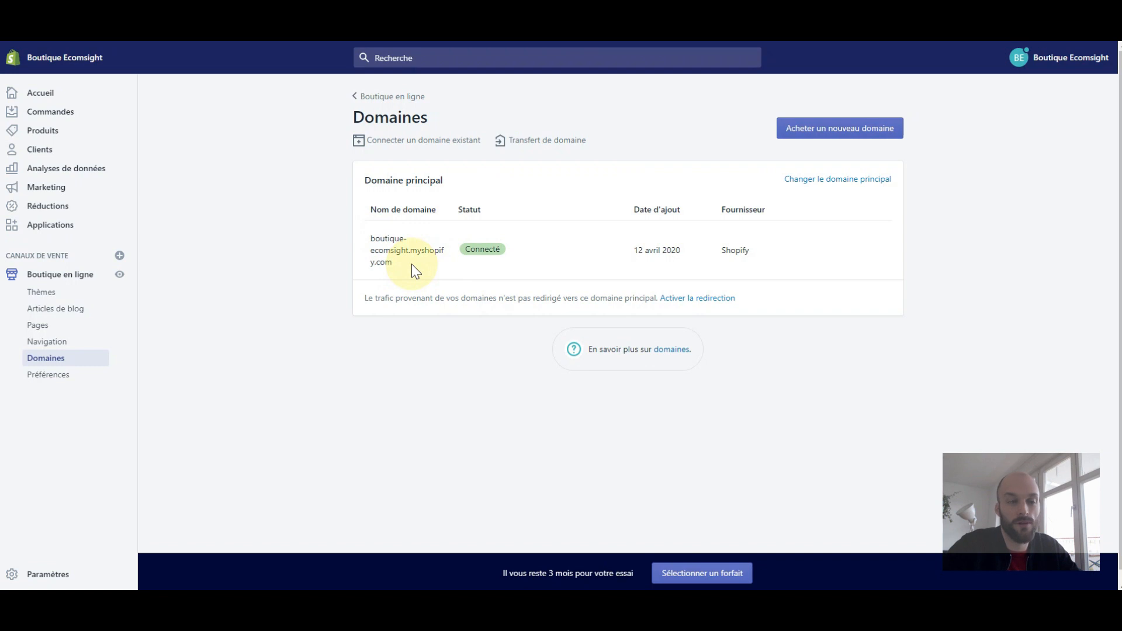
{"action": "left_click_drag", "start_coordinate": [412, 265], "coordinate": [370, 240]}
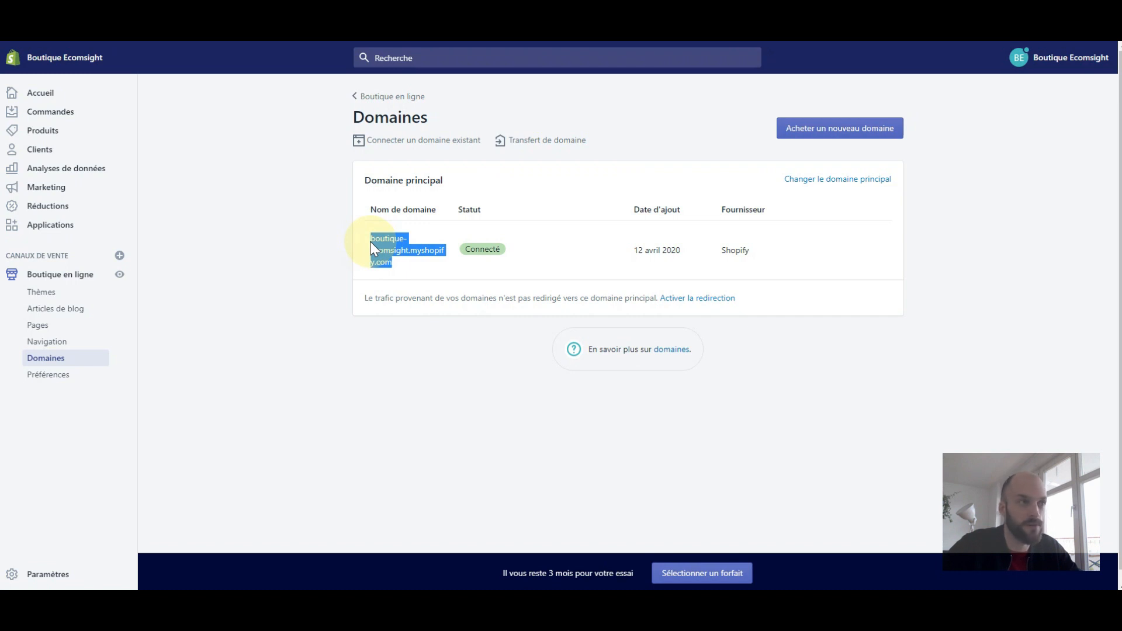
{"action": "left_click", "coordinate": [371, 242]}
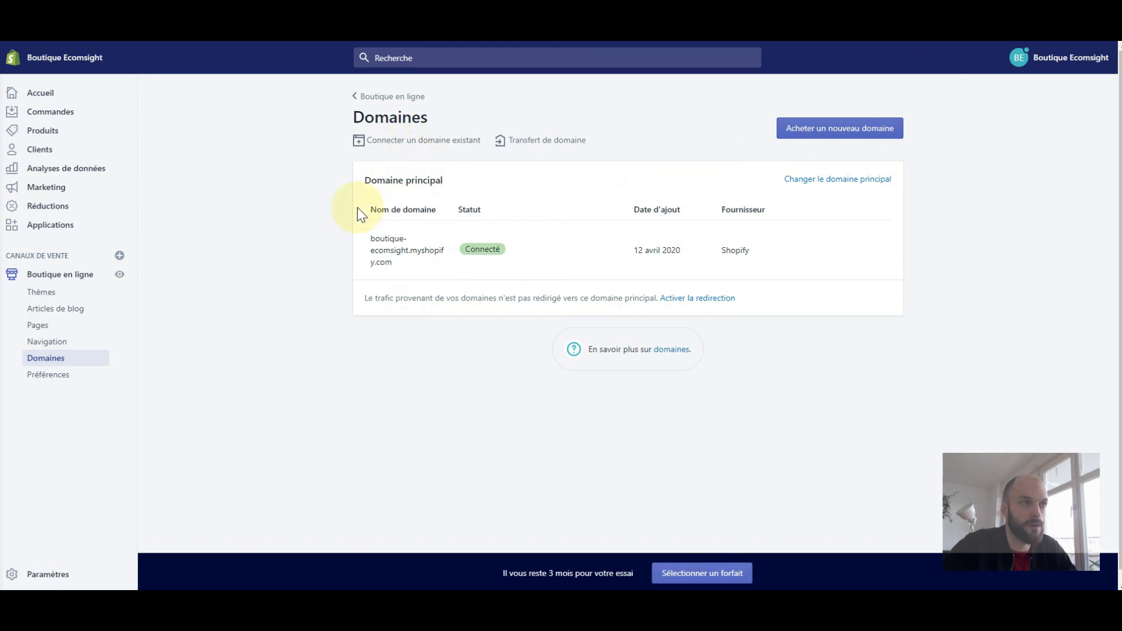
Step: Start connecting an existing domain and submit ecomsight.store as the domain to connect
{"action": "left_click", "coordinate": [415, 141]}
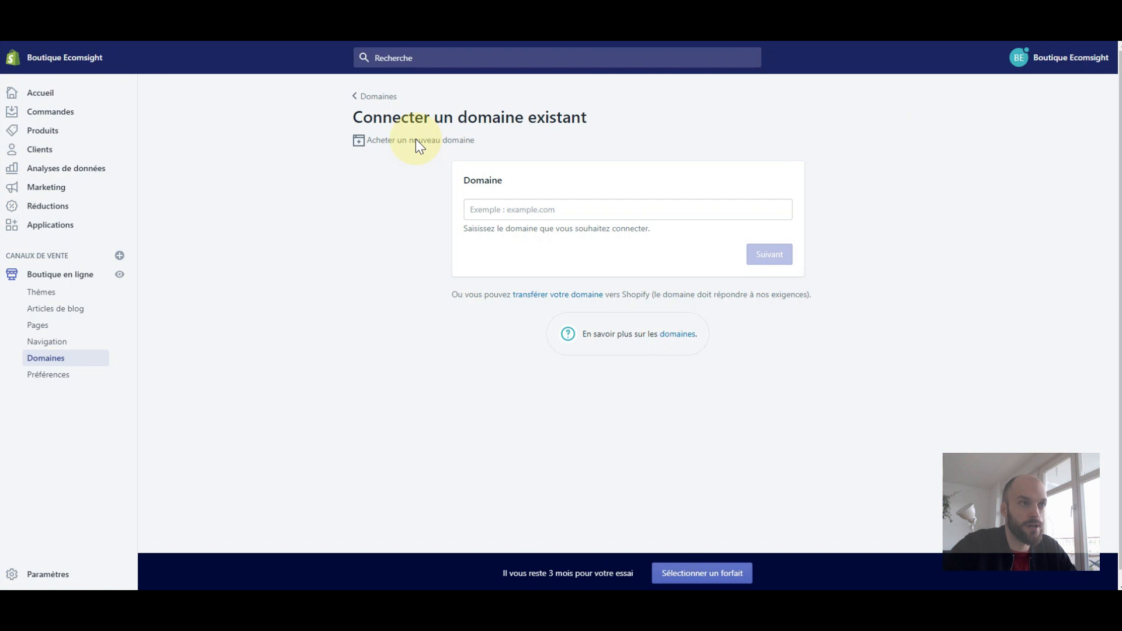
{"action": "left_click", "coordinate": [498, 209]}
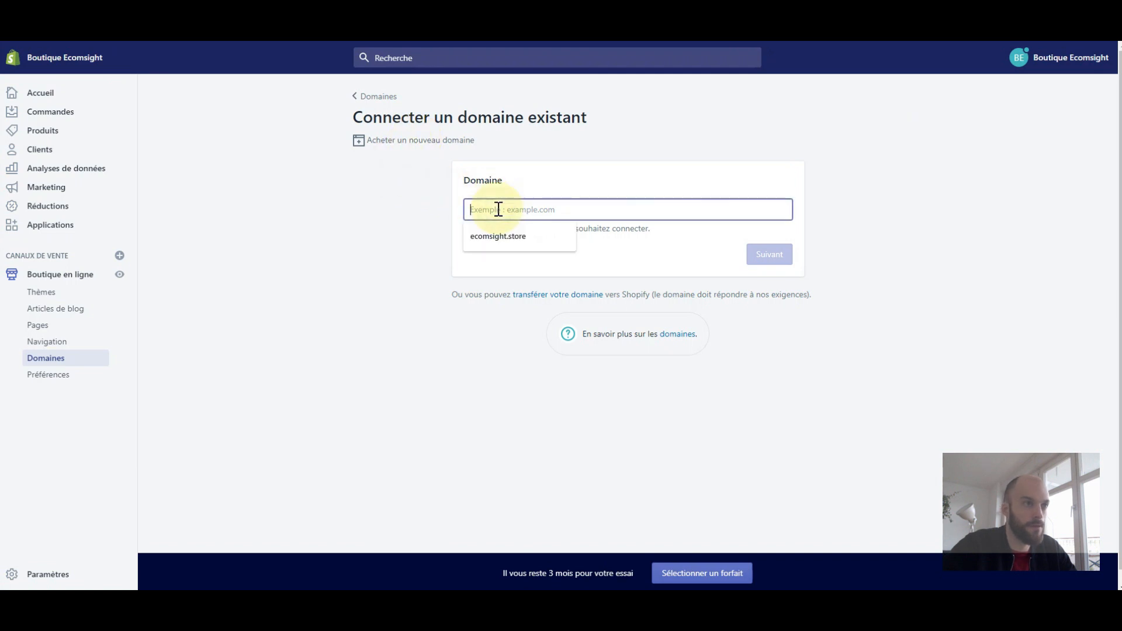
{"action": "left_click", "coordinate": [535, 235]}
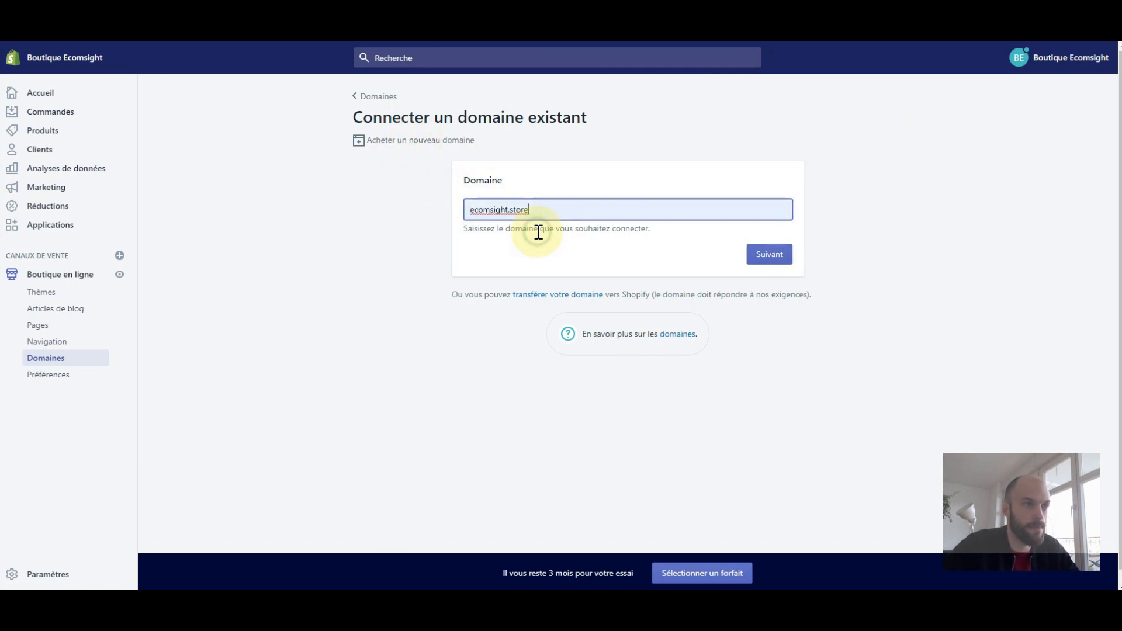
{"action": "left_click", "coordinate": [768, 257]}
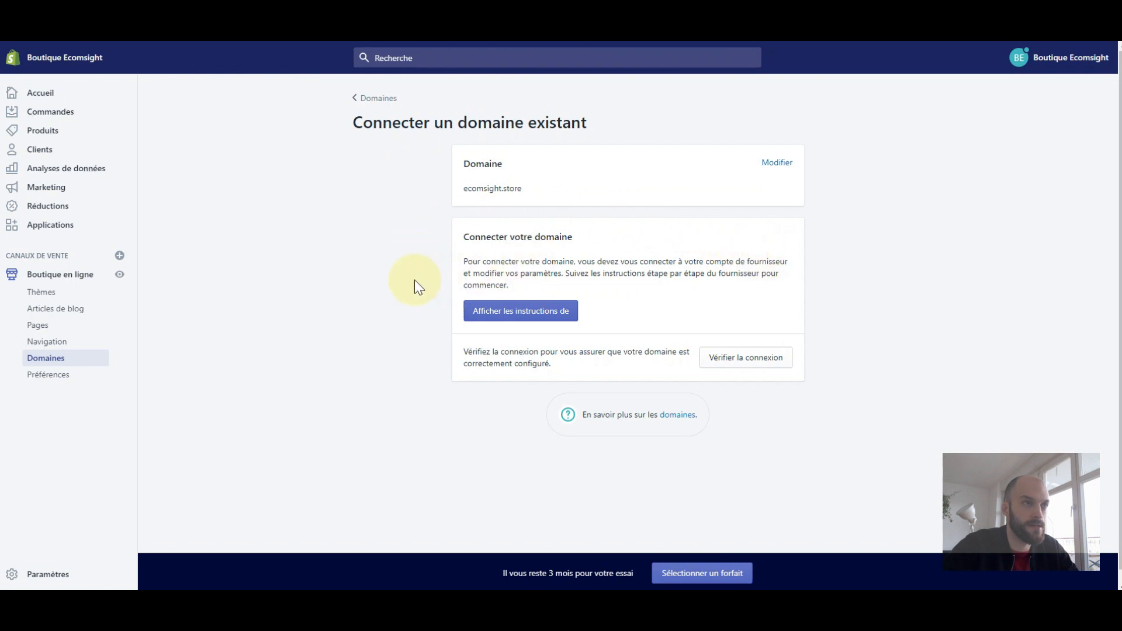
Step: Open the domain connection instructions and examine the A and CNAME record values required for a third-party domain
{"action": "left_click", "coordinate": [528, 317]}
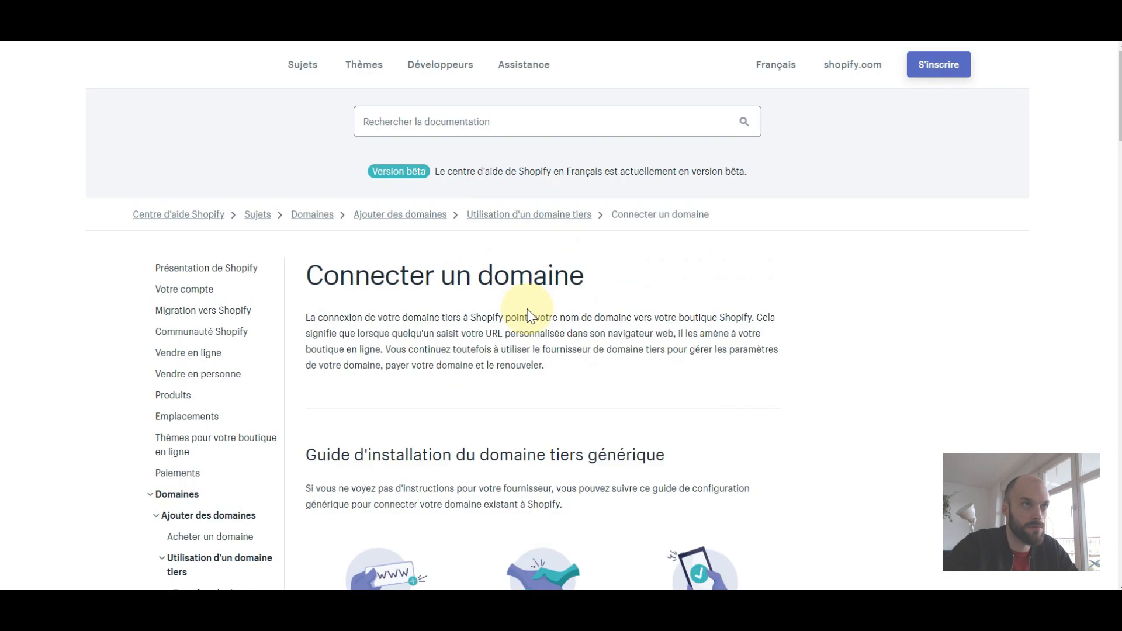
{"action": "scroll", "coordinate": [496, 301], "scroll_direction": "down", "scroll_amount": 5}
{"action": "scroll", "coordinate": [490, 301], "scroll_direction": "down", "scroll_amount": 15}
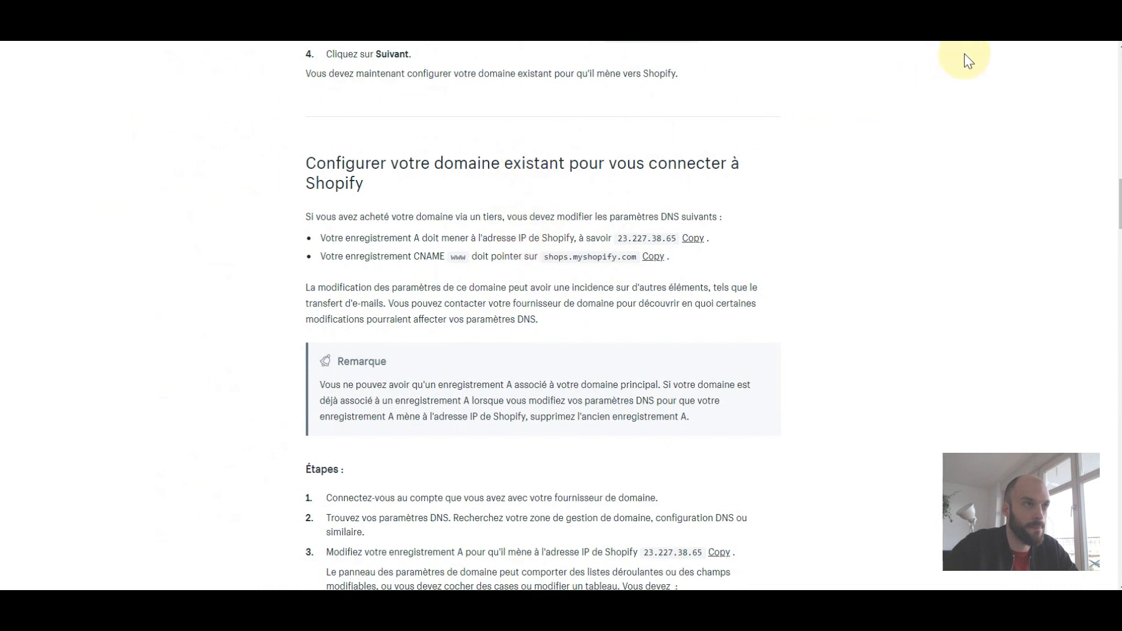
{"action": "scroll", "coordinate": [541, 210], "scroll_direction": "down", "scroll_amount": 1}
{"action": "left_click_drag", "start_coordinate": [679, 195], "coordinate": [321, 184]}
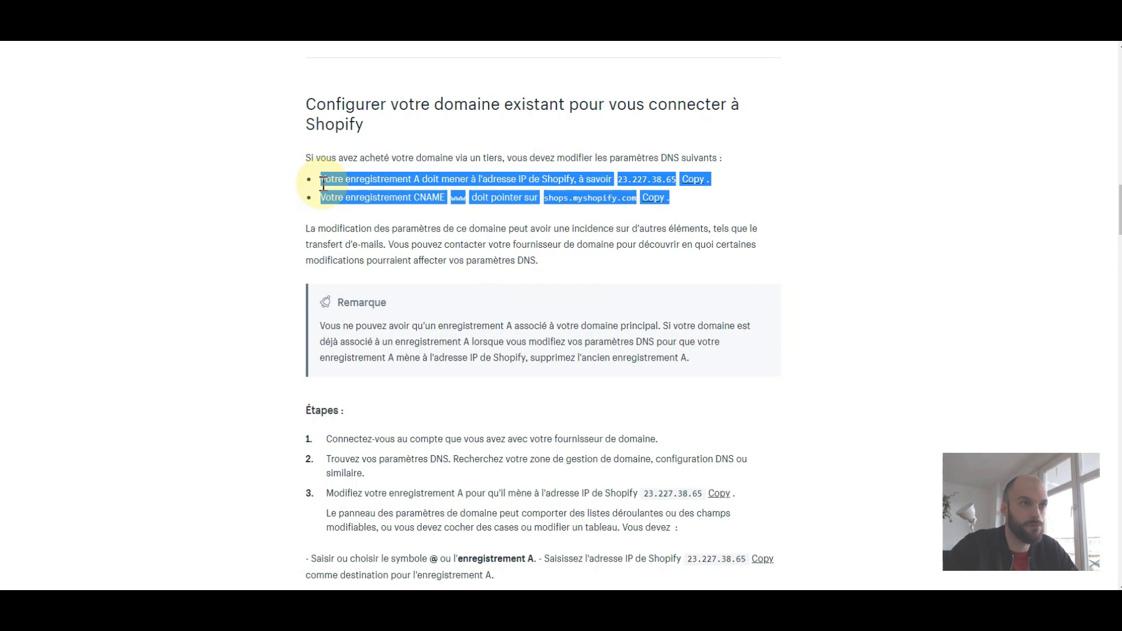
{"action": "left_click", "coordinate": [323, 183]}
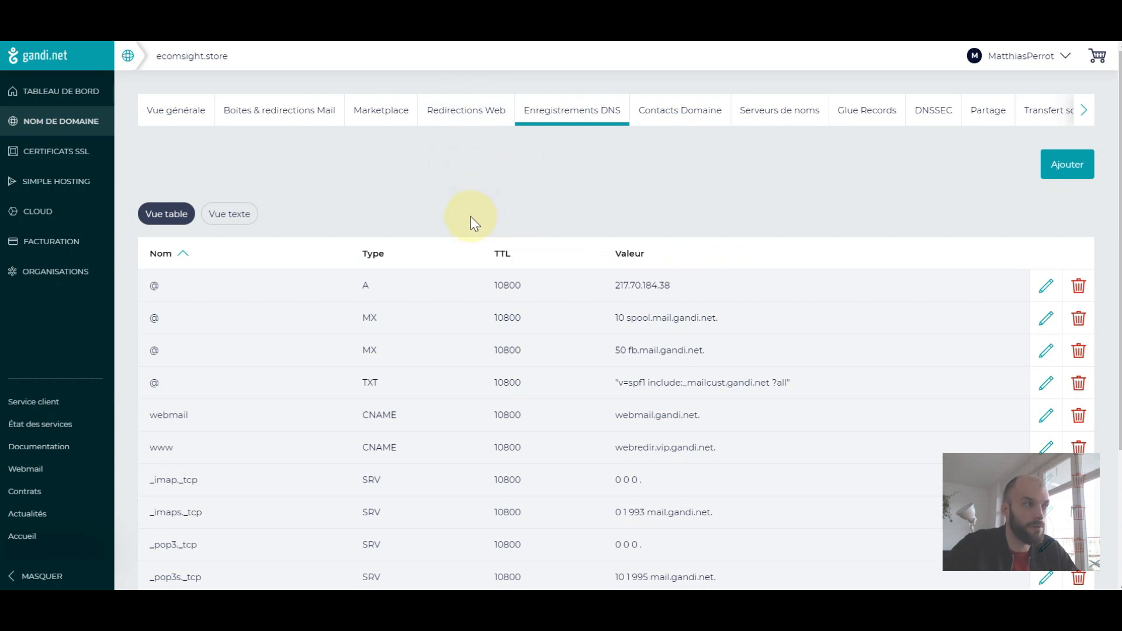
Step: Examine the DNS records of ecomsight.store at Gandi and the options for saving or restoring a zone snapshot
{"action": "scroll", "coordinate": [471, 216], "scroll_direction": "down", "scroll_amount": 2}
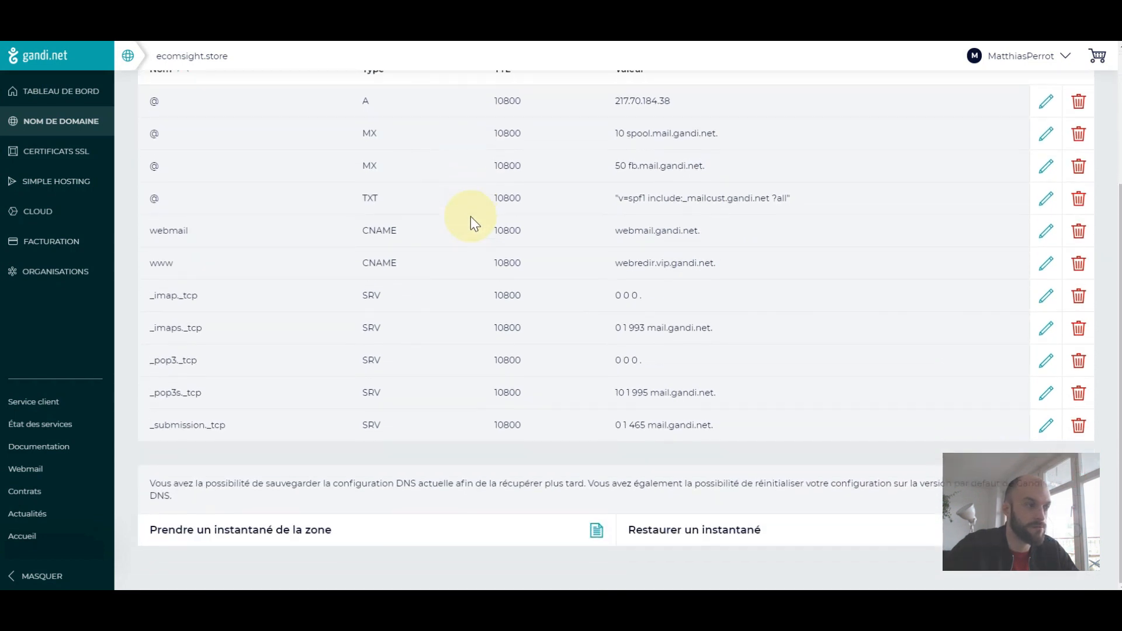
{"action": "scroll", "coordinate": [443, 280], "scroll_direction": "down", "scroll_amount": 1}
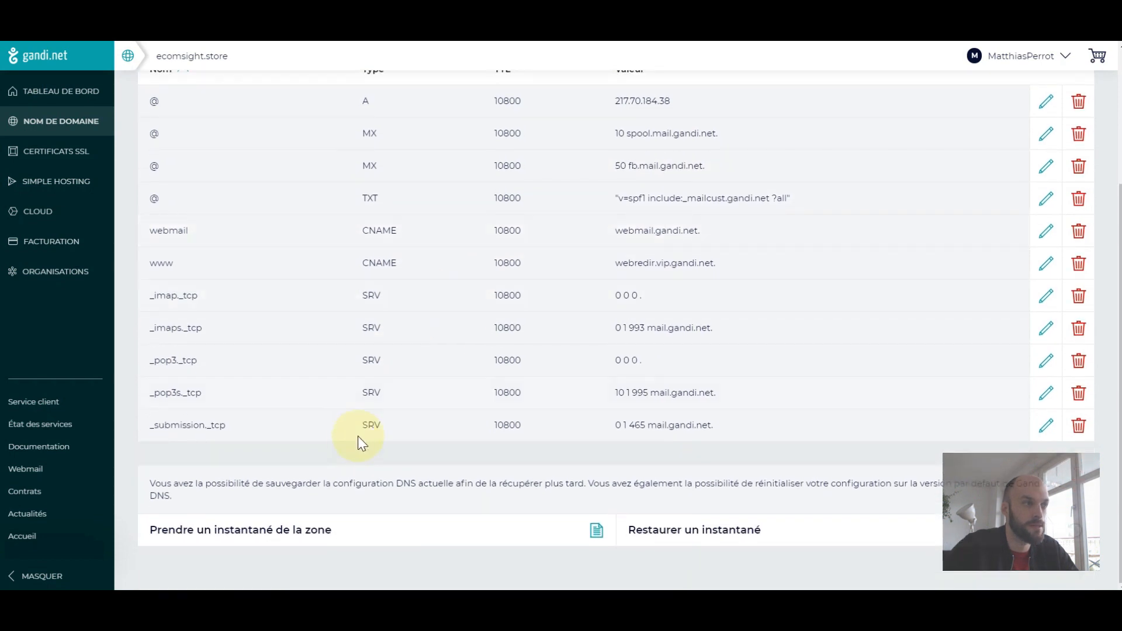
{"action": "scroll", "coordinate": [308, 207], "scroll_direction": "up", "scroll_amount": 1}
{"action": "scroll", "coordinate": [292, 376], "scroll_direction": "down", "scroll_amount": 2}
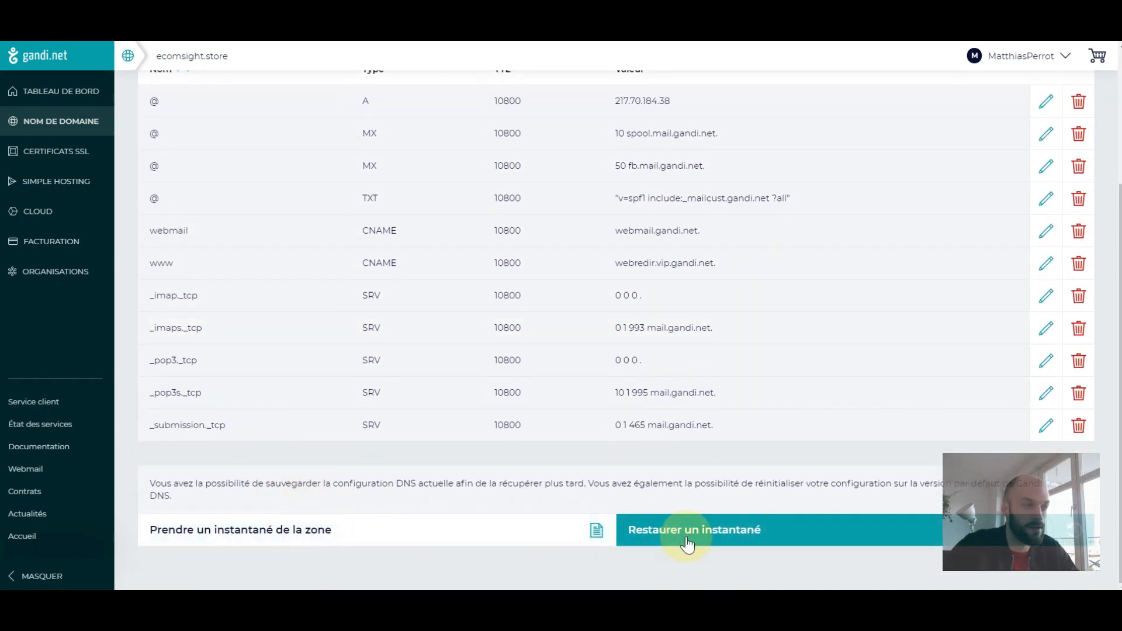
{"action": "scroll", "coordinate": [534, 426], "scroll_direction": "up", "scroll_amount": 1}
{"action": "scroll", "coordinate": [491, 433], "scroll_direction": "down", "scroll_amount": 1}
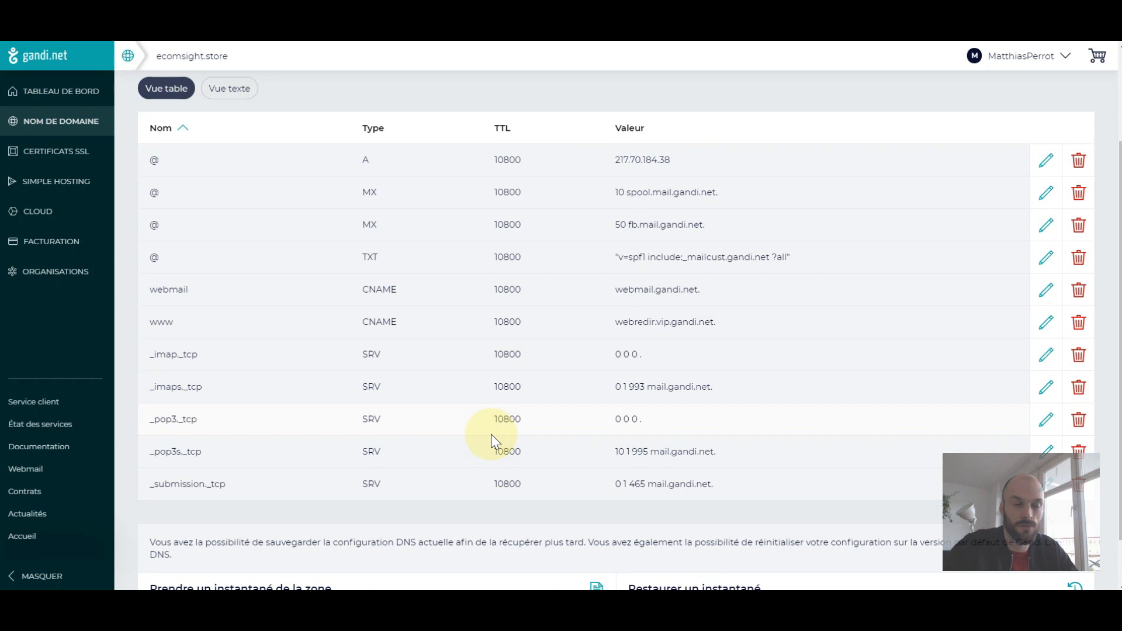
Step: Copy Shopify's IP address from the help page and update the @ A record at Gandi to 23.227.38.65
{"action": "key", "text": "ctrl+Tab"}
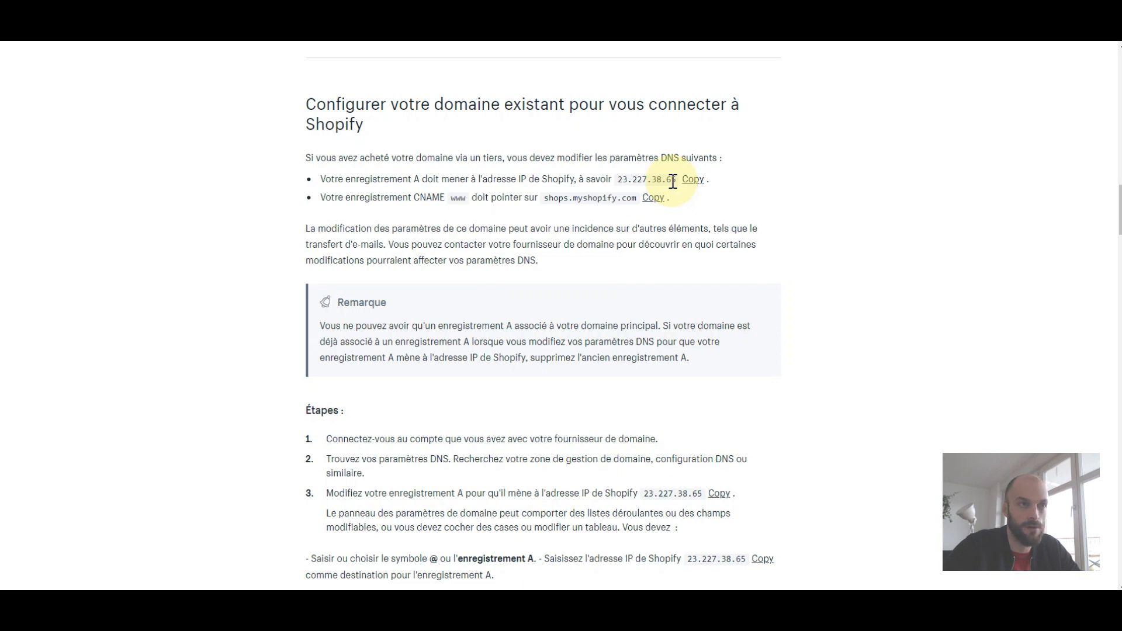
{"action": "left_click", "coordinate": [694, 186]}
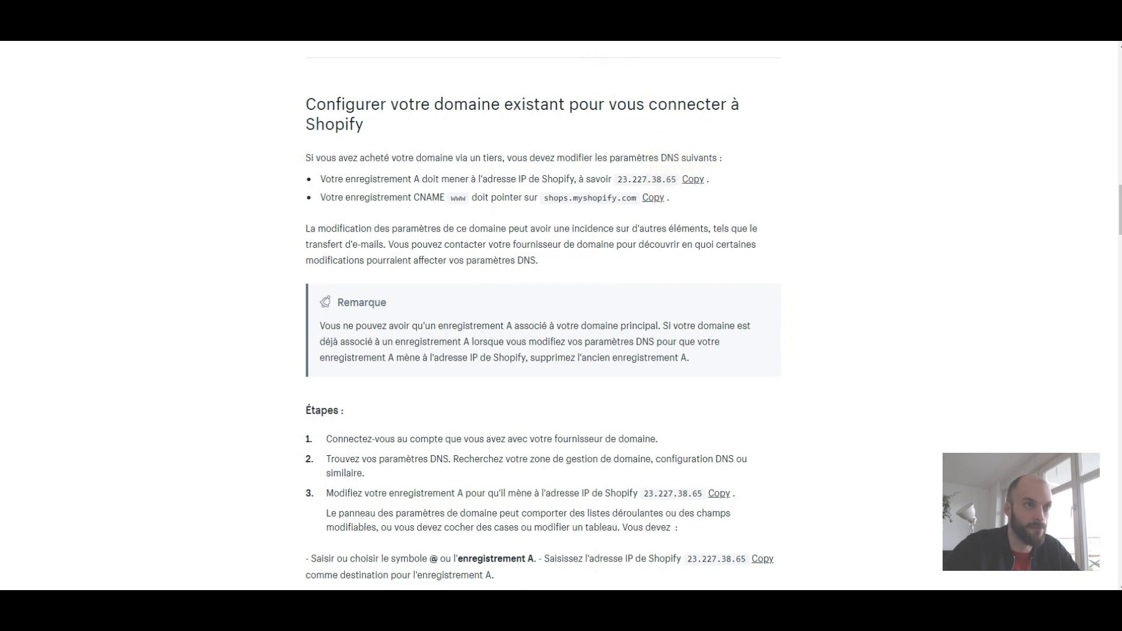
{"action": "key", "text": "ctrl+Tab"}
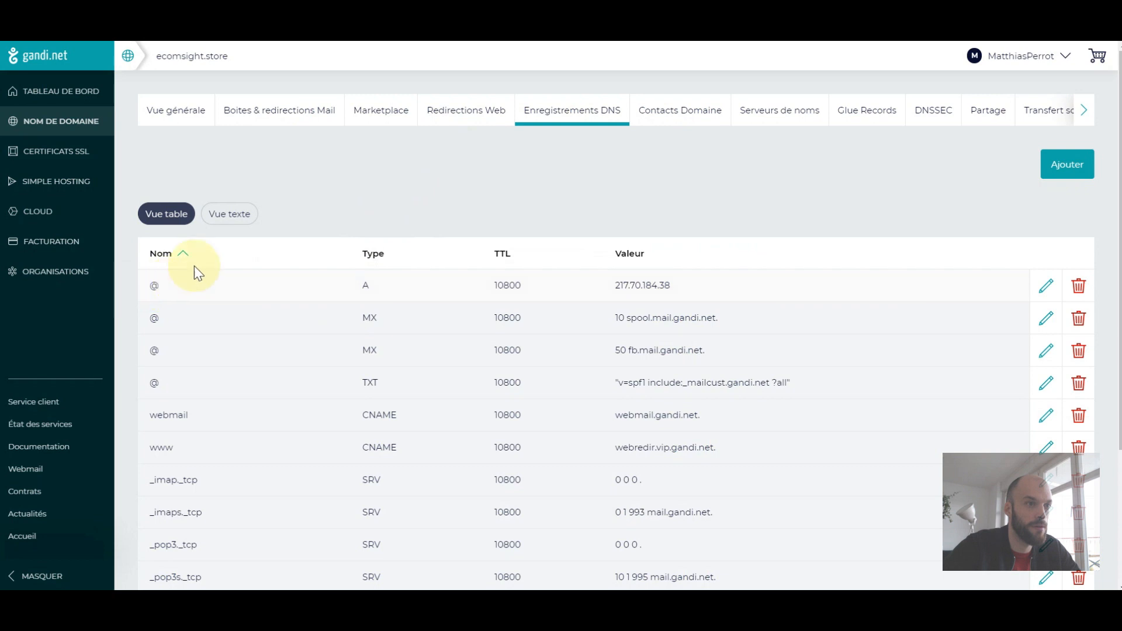
{"action": "scroll", "coordinate": [335, 274], "scroll_direction": "down", "scroll_amount": 2}
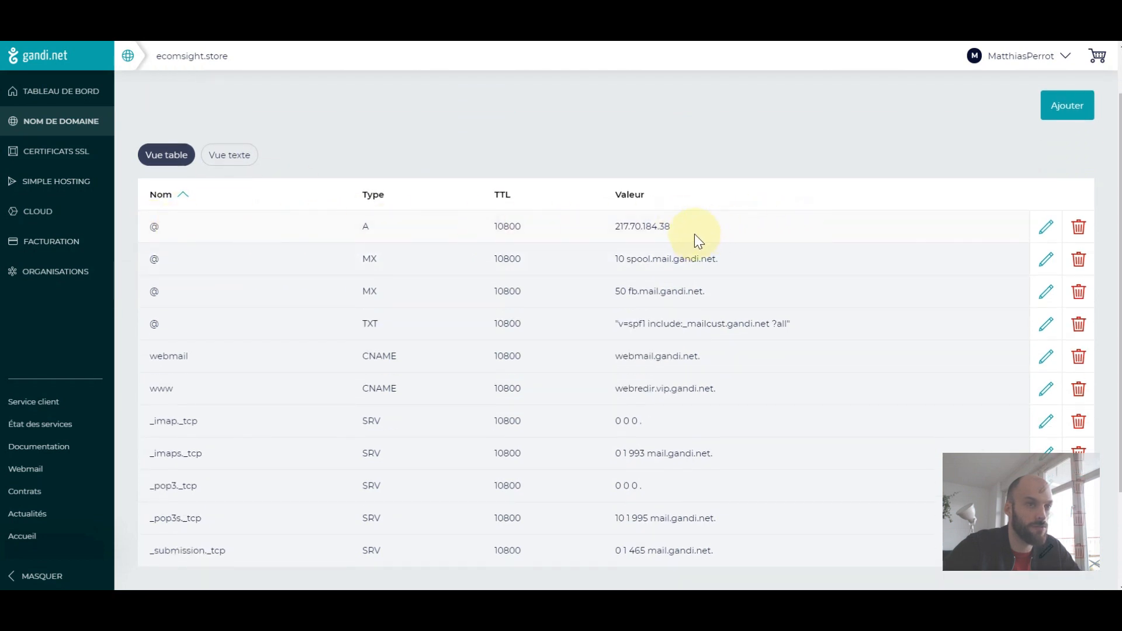
{"action": "scroll", "coordinate": [702, 230], "scroll_direction": "up", "scroll_amount": 2}
{"action": "left_click", "coordinate": [1045, 288]}
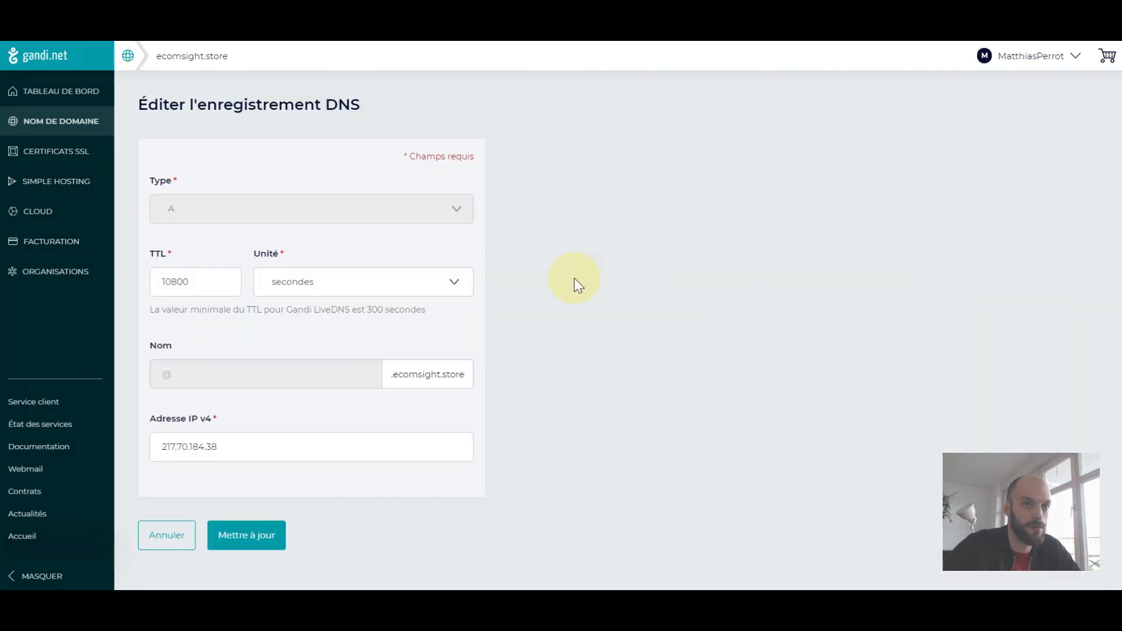
{"action": "double_click", "coordinate": [248, 446]}
{"action": "type", "text": "23.227.38.65"}
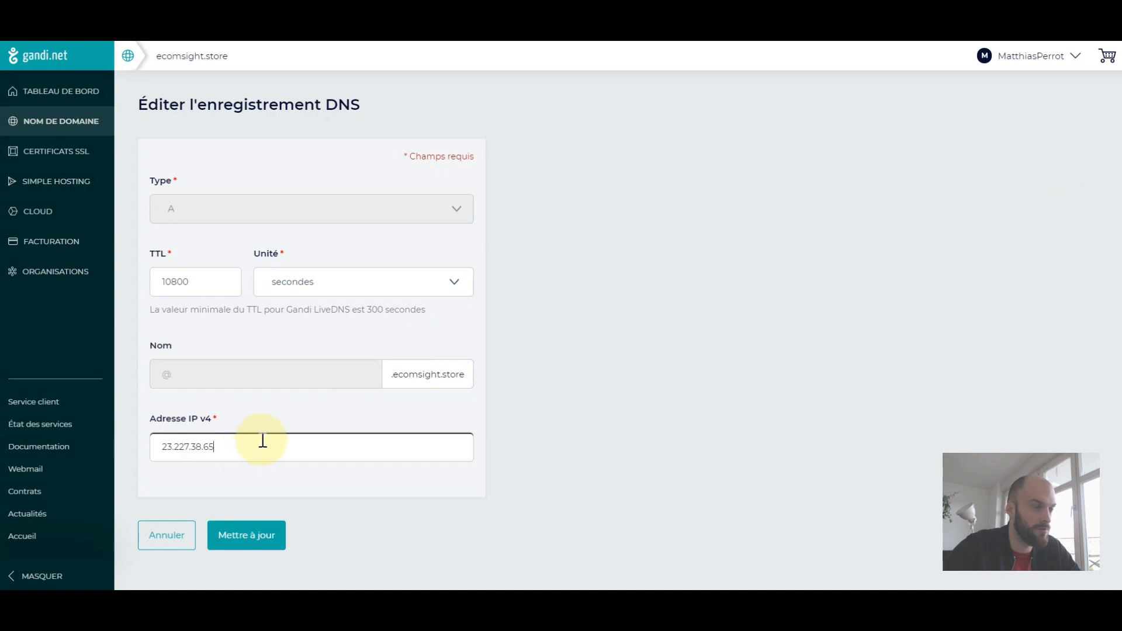
{"action": "left_click", "coordinate": [246, 537]}
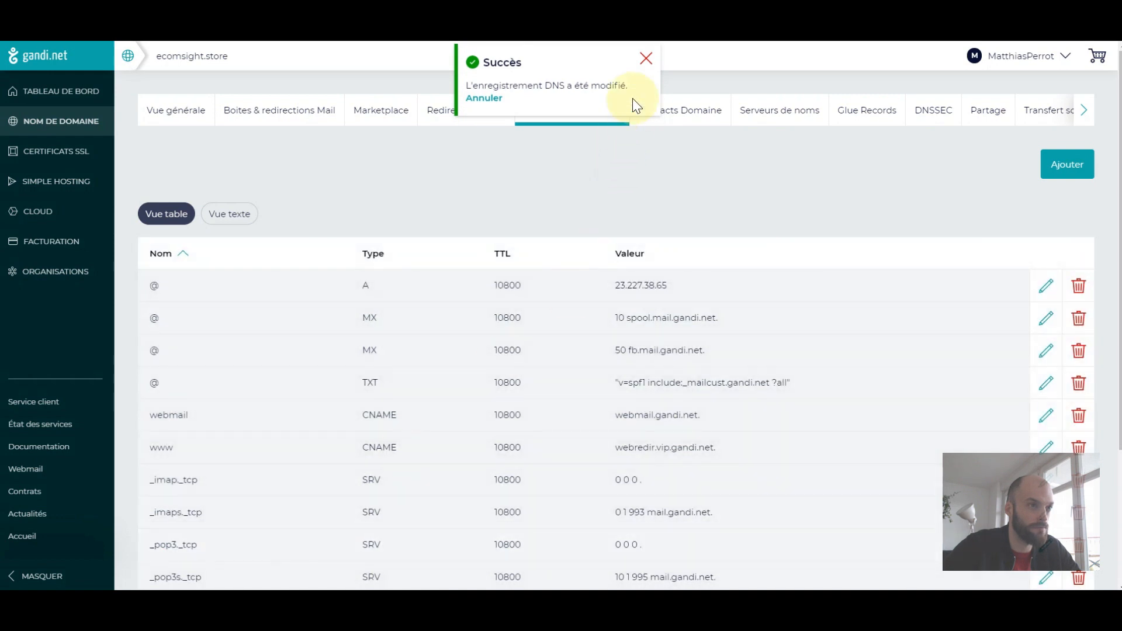
{"action": "left_click", "coordinate": [645, 62]}
Step: Copy the CNAME target from Shopify's help page and update the www CNAME record's host name at Gandi to "shops.myshopify.com." with a trailing dot
{"action": "left_click", "coordinate": [494, 5]}
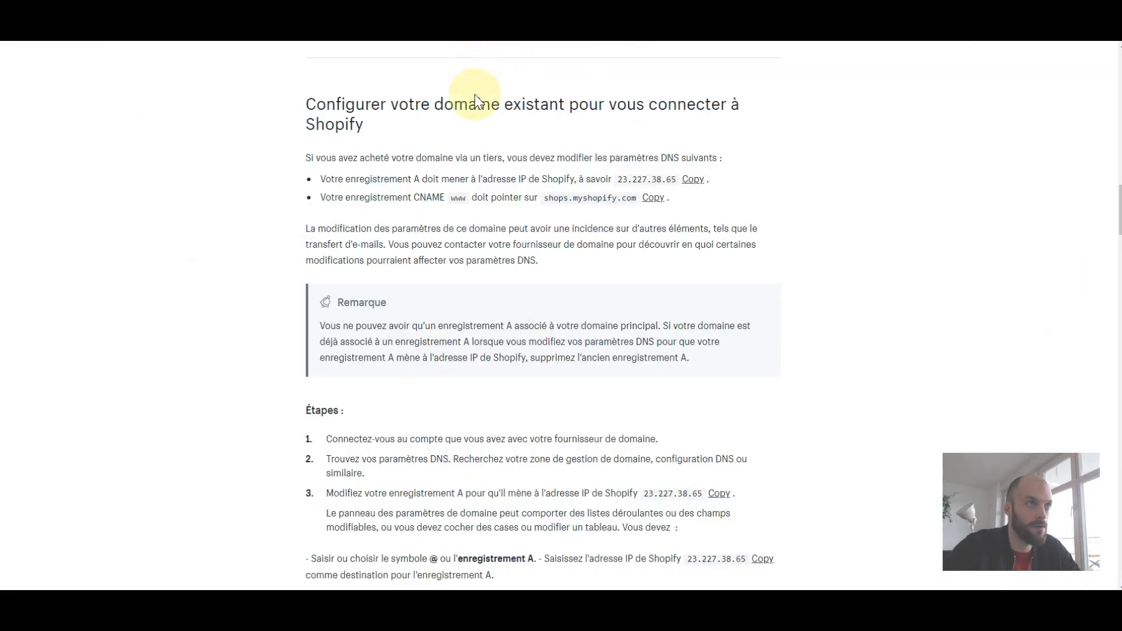
{"action": "left_click", "coordinate": [653, 199]}
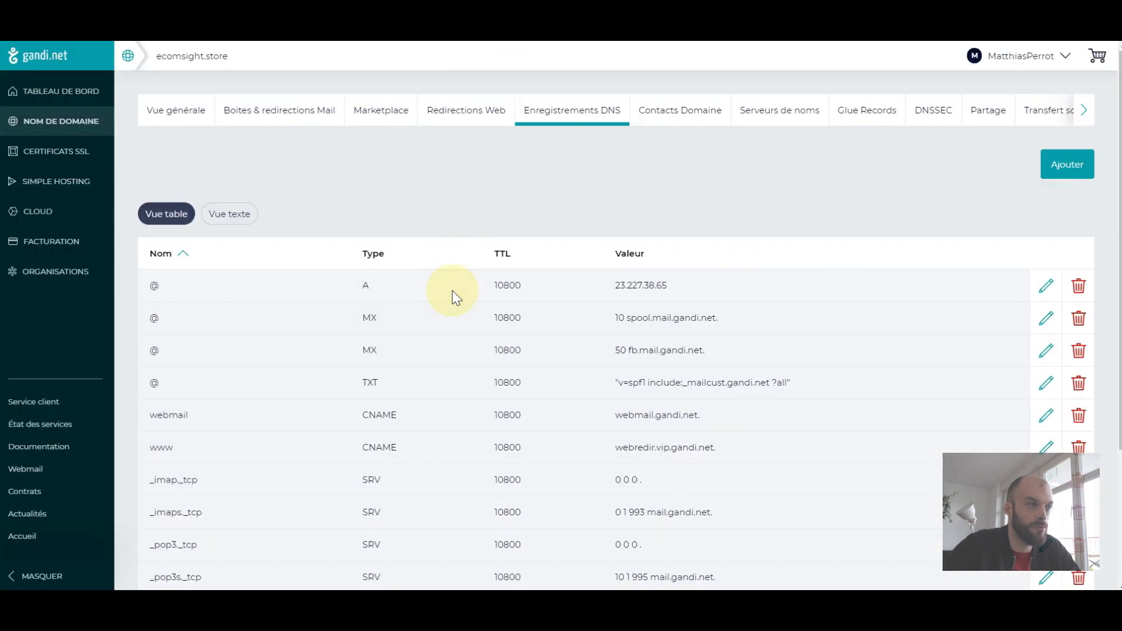
{"action": "scroll", "coordinate": [453, 316], "scroll_direction": "down", "scroll_amount": 3}
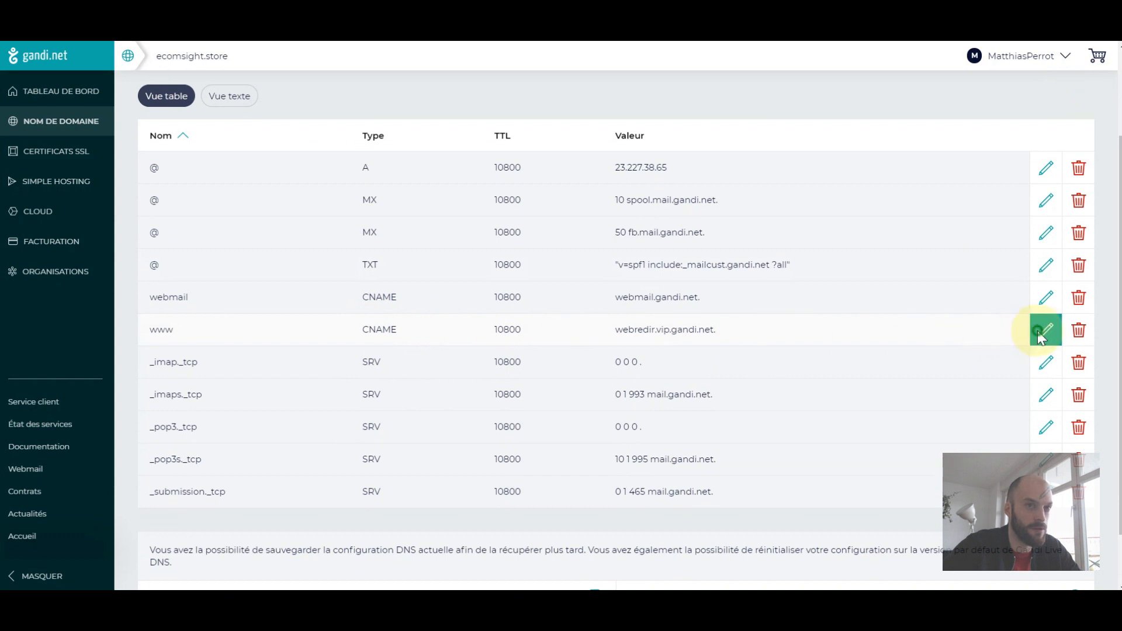
{"action": "left_click", "coordinate": [1045, 331]}
{"action": "triple_click", "coordinate": [286, 449]}
{"action": "type", "text": "shops.myshopify.com"}
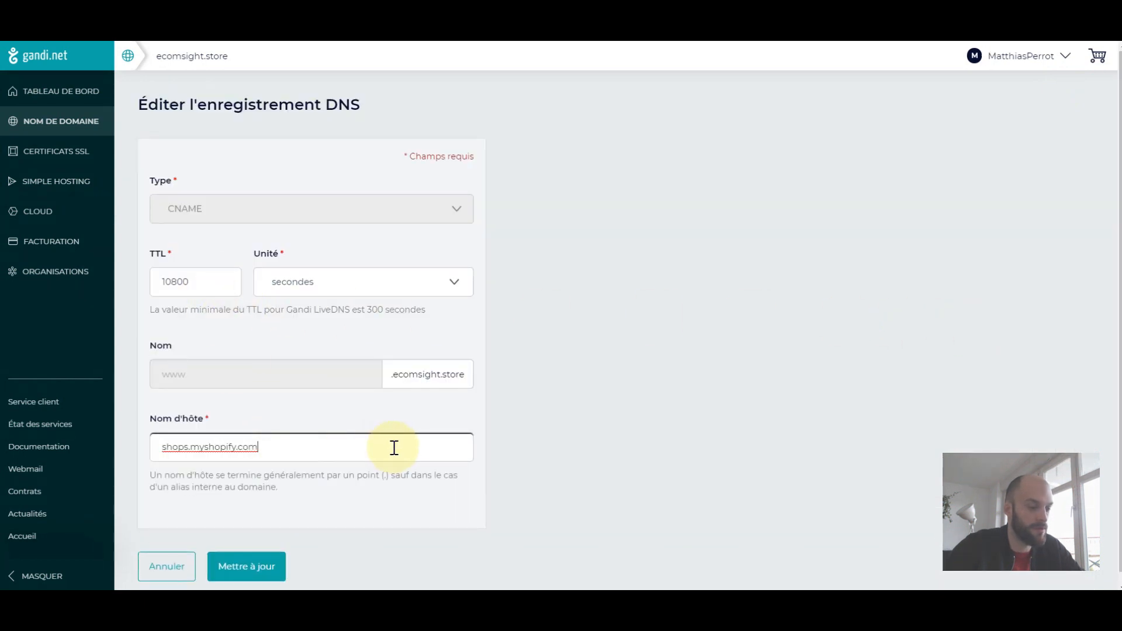
{"action": "type", "text": "."}
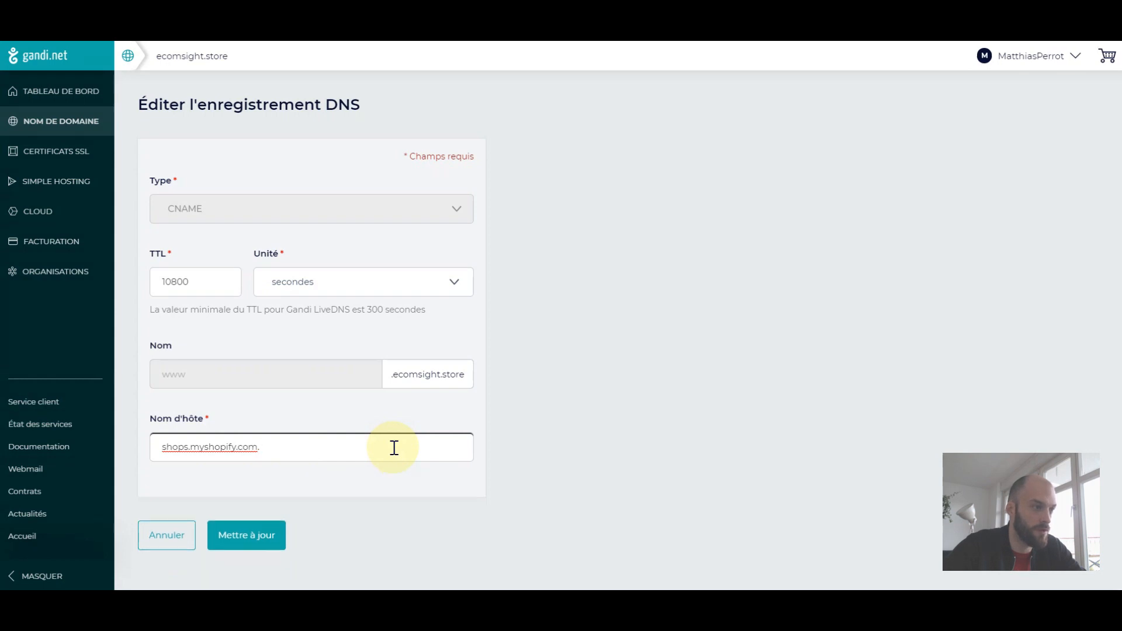
{"action": "left_click", "coordinate": [529, 445]}
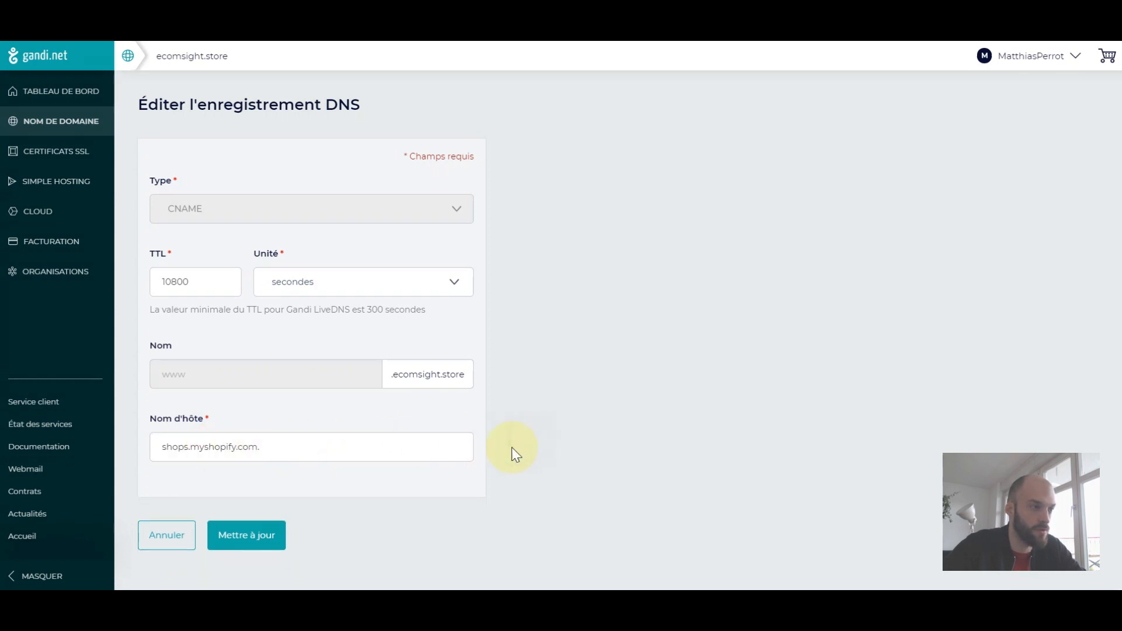
{"action": "left_click", "coordinate": [251, 542]}
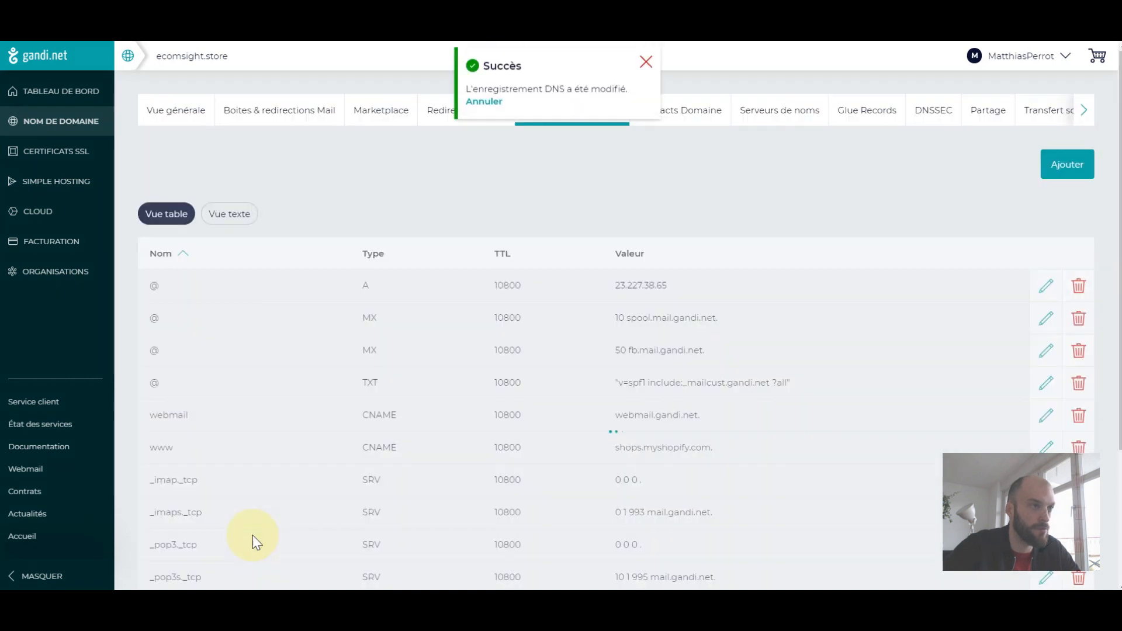
{"action": "left_click", "coordinate": [646, 58]}
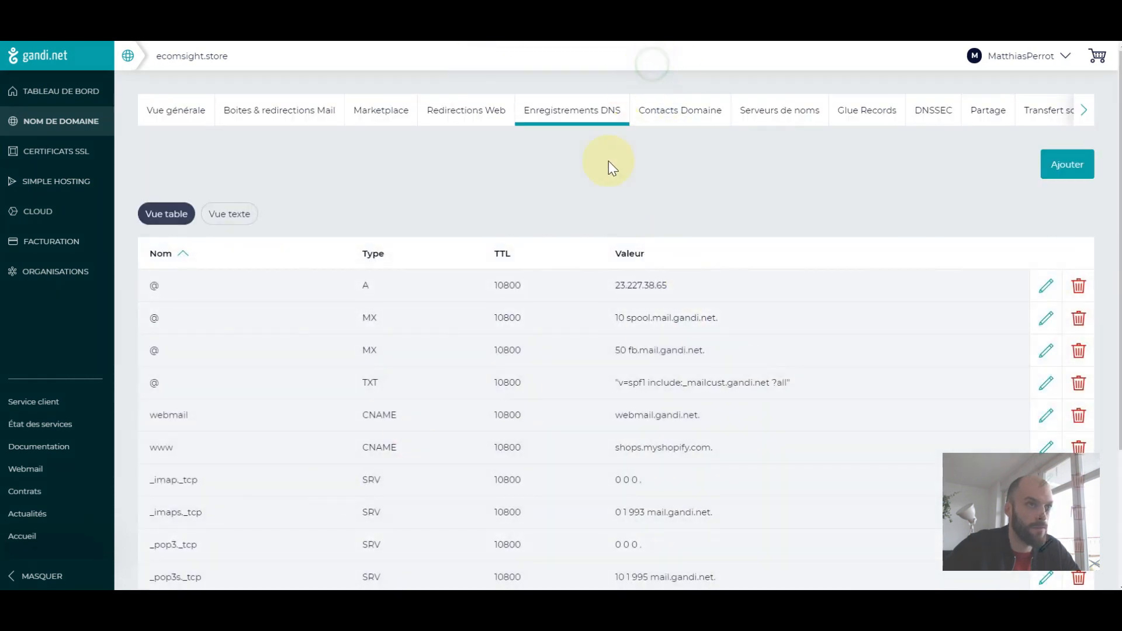
Step: Save a snapshot of the current DNS zone of ecomsight.store at Gandi and dismiss the notification
{"action": "scroll", "coordinate": [585, 236], "scroll_direction": "down", "scroll_amount": 2}
{"action": "scroll", "coordinate": [556, 292], "scroll_direction": "down", "scroll_amount": 1}
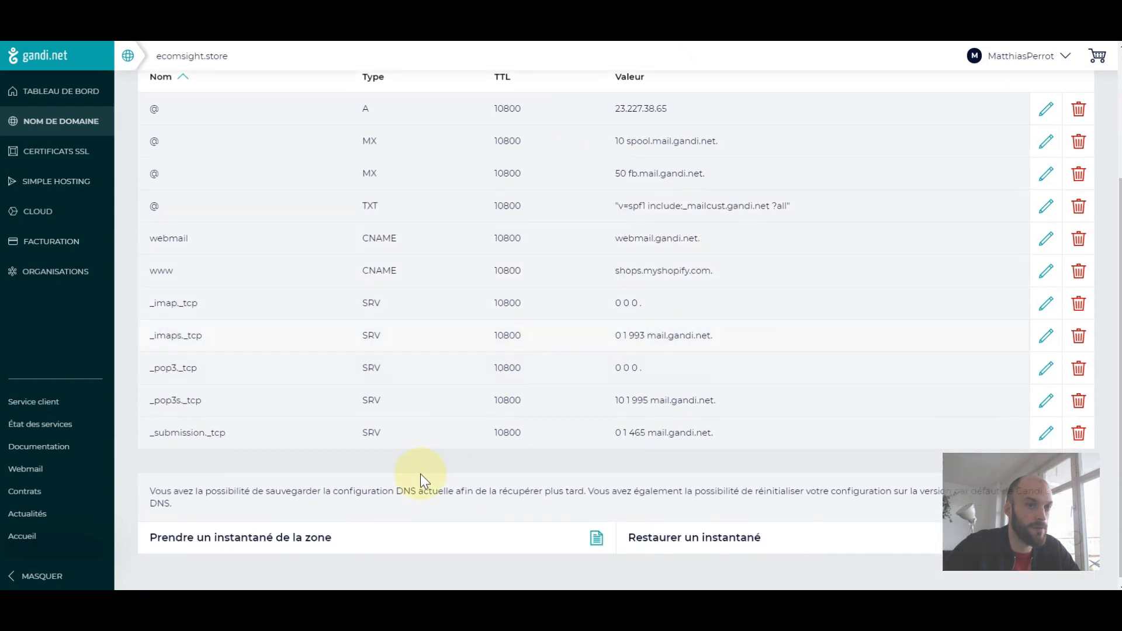
{"action": "left_click", "coordinate": [329, 547]}
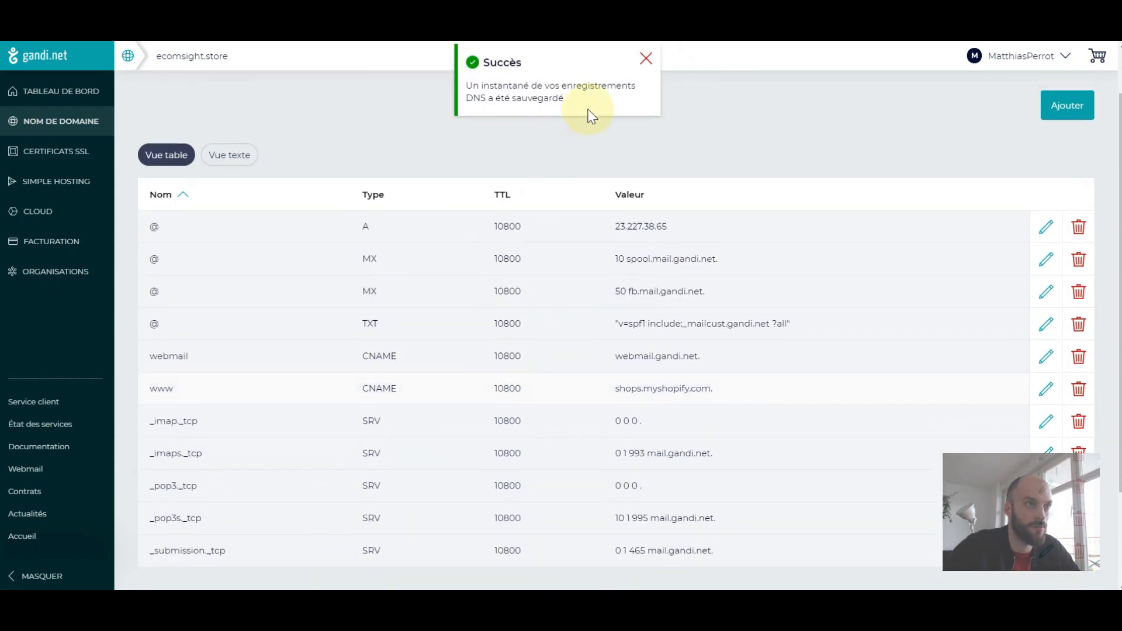
{"action": "left_click", "coordinate": [645, 59]}
{"action": "scroll", "coordinate": [539, 166], "scroll_direction": "up", "scroll_amount": 1}
{"action": "scroll", "coordinate": [374, 237], "scroll_direction": "down", "scroll_amount": 1}
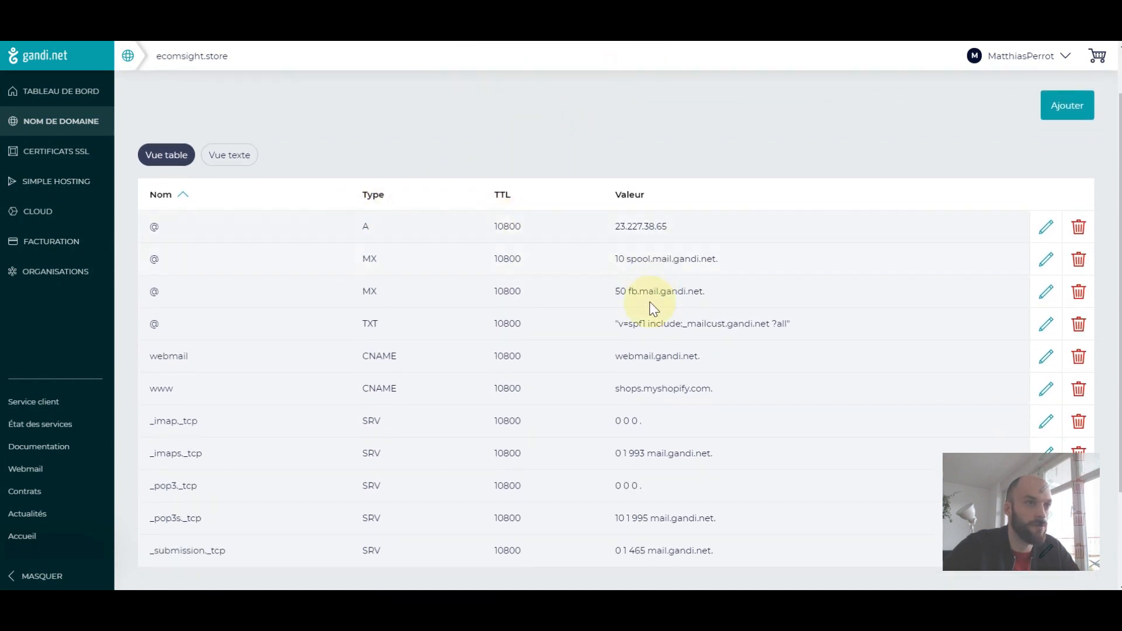
{"action": "scroll", "coordinate": [596, 266], "scroll_direction": "up", "scroll_amount": 1}
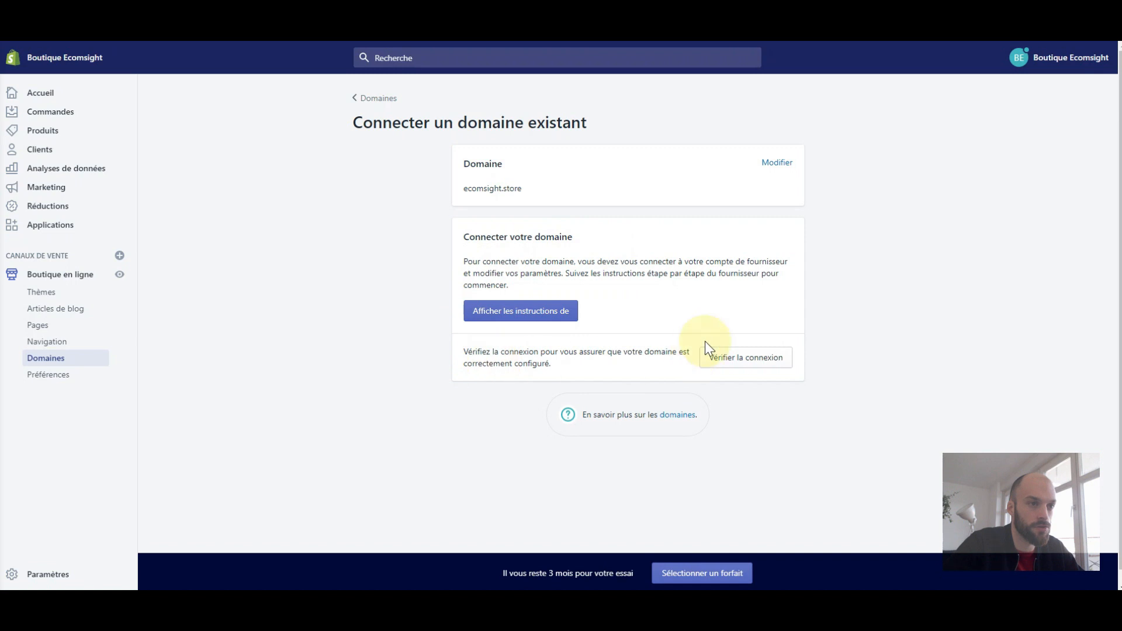
Step: Switch to the Shopify admin and verify the connection of the existing domain ecomsight.store
{"action": "left_click", "coordinate": [734, 360]}
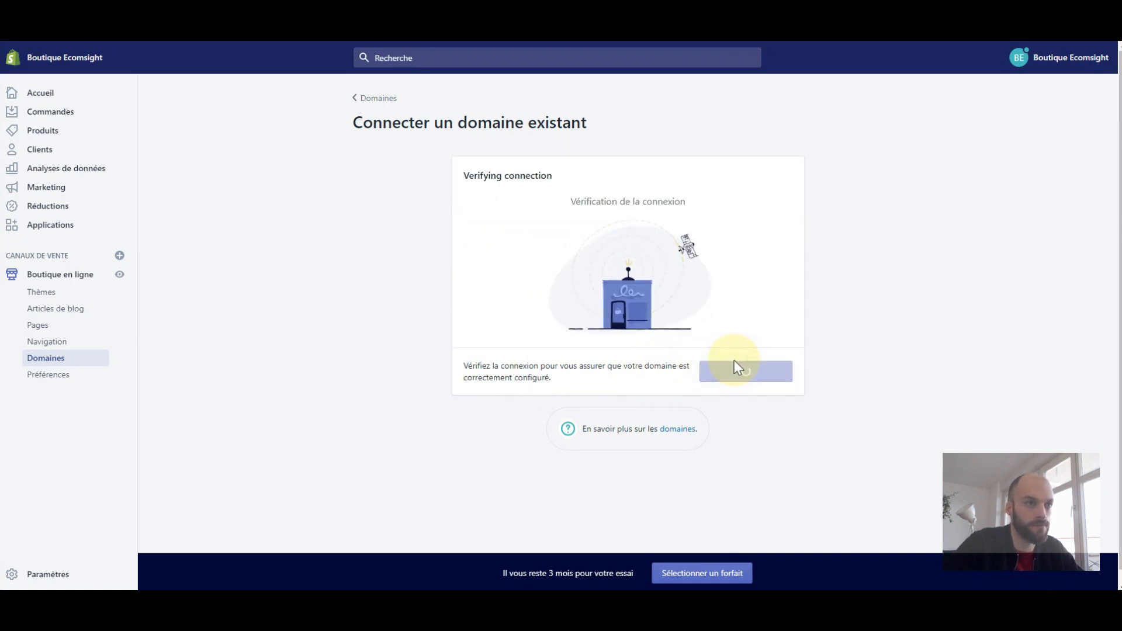
{"action": "left_click_drag", "start_coordinate": [526, 179], "coordinate": [647, 181]}
{"action": "left_click", "coordinate": [650, 188]}
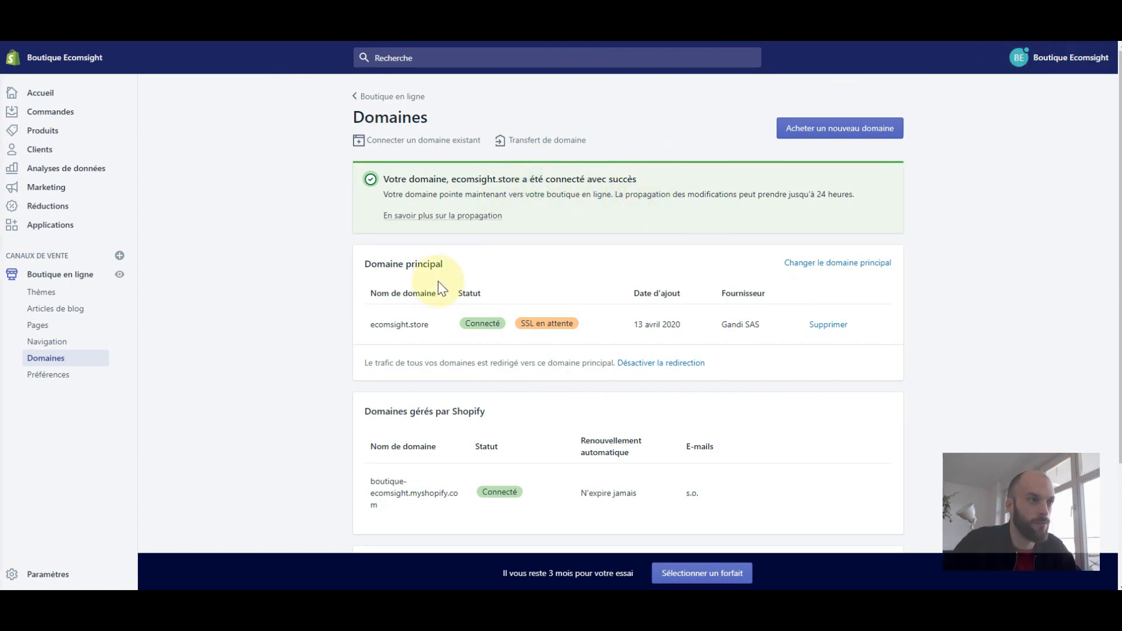
Step: Examine the primary domain's connection and SSL status and the other listed domains, and reload the Domaines page to update them
{"action": "left_click_drag", "start_coordinate": [448, 264], "coordinate": [356, 262]}
{"action": "left_click", "coordinate": [356, 270]}
{"action": "left_click_drag", "start_coordinate": [372, 327], "coordinate": [429, 326]}
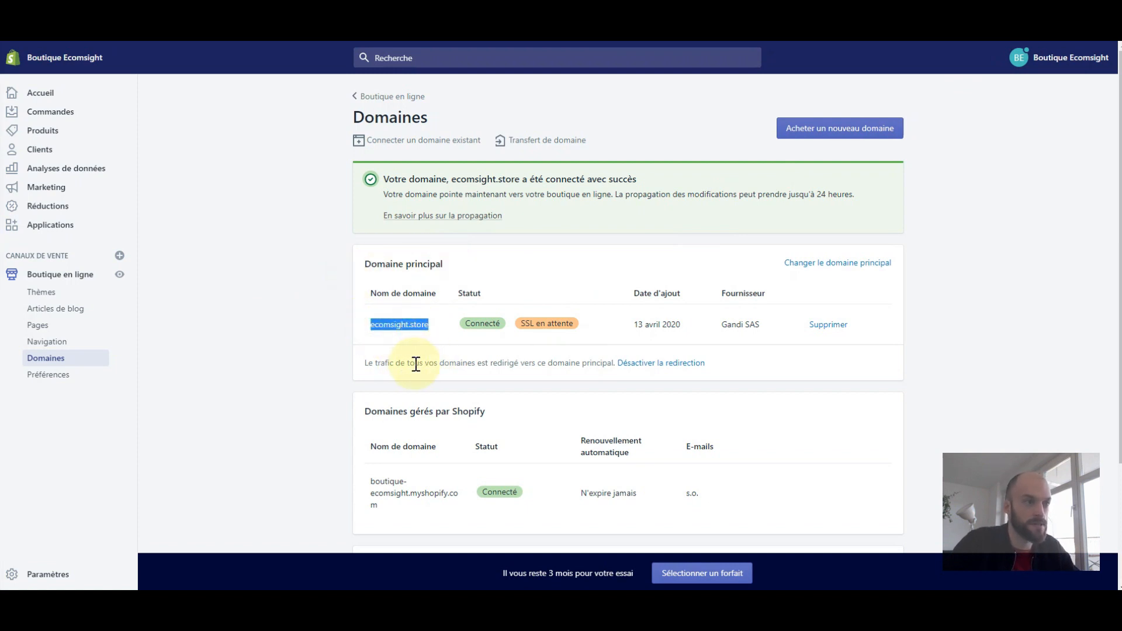
{"action": "left_click", "coordinate": [426, 323]}
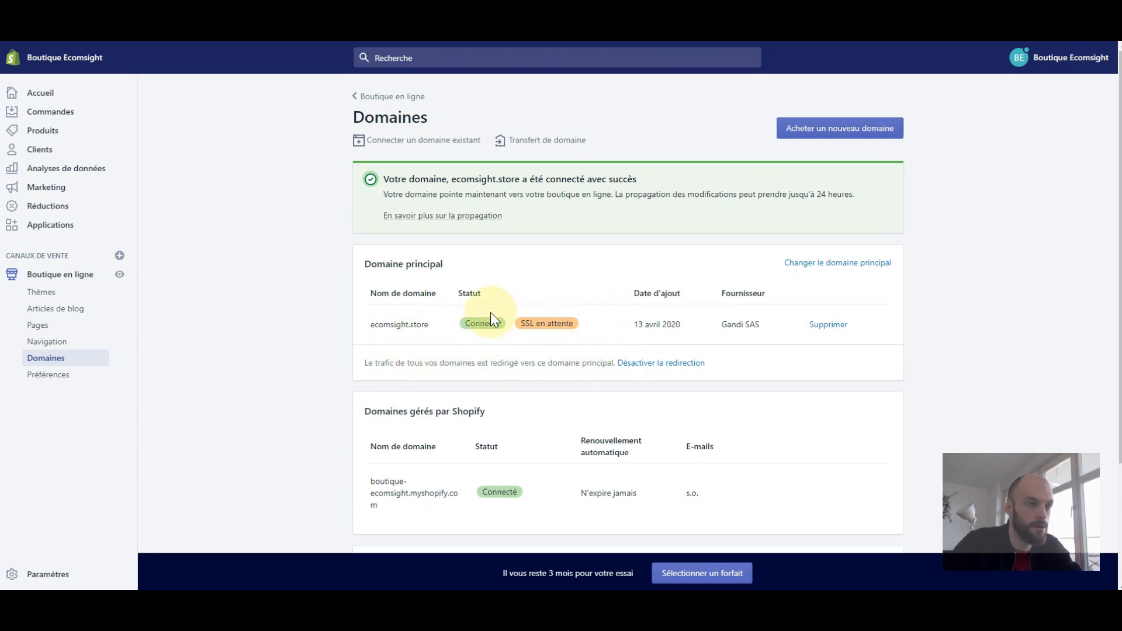
{"action": "scroll", "coordinate": [495, 348], "scroll_direction": "down", "scroll_amount": 2}
{"action": "scroll", "coordinate": [495, 348], "scroll_direction": "up", "scroll_amount": 2}
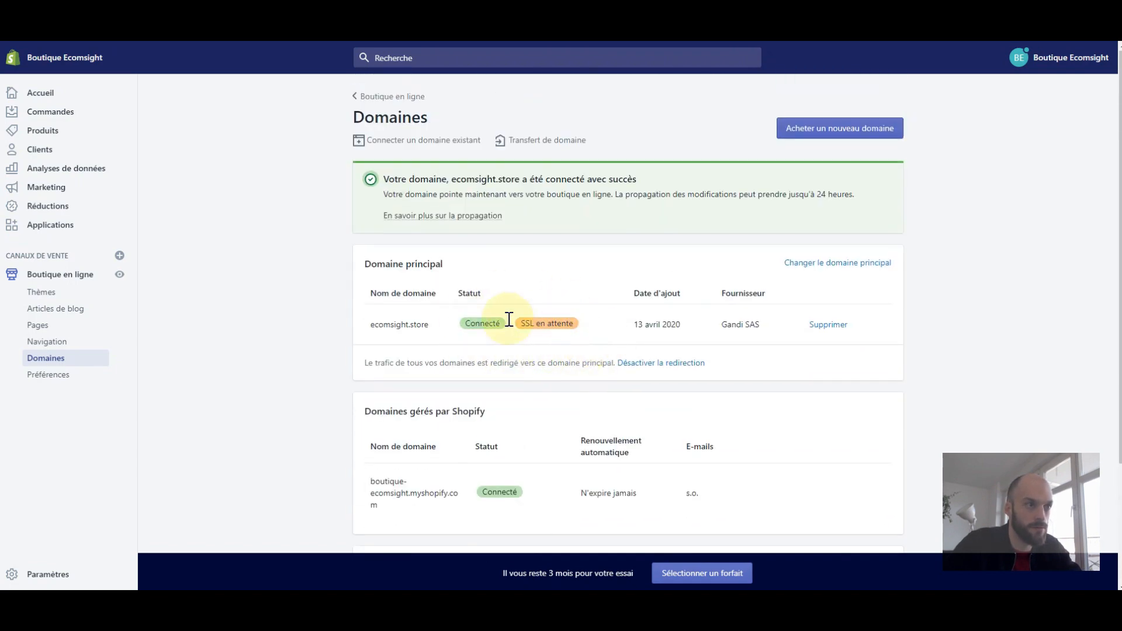
{"action": "key", "text": "F5"}
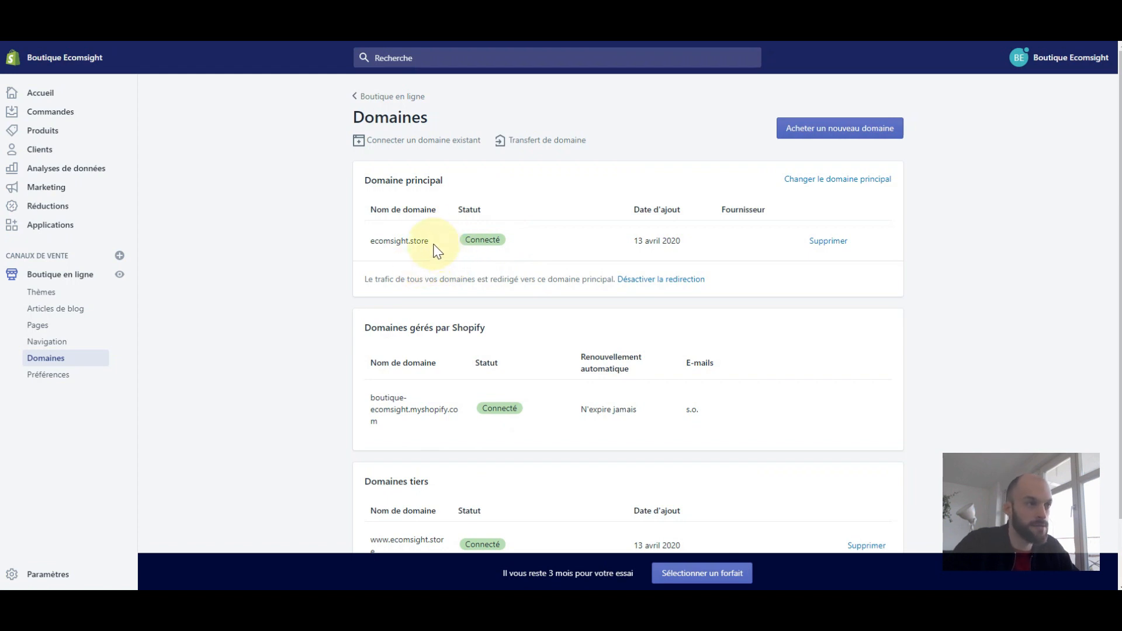
Step: Open the primary domain ecomsight.store in the browser to check the storefront
{"action": "left_click_drag", "start_coordinate": [431, 246], "coordinate": [376, 246]}
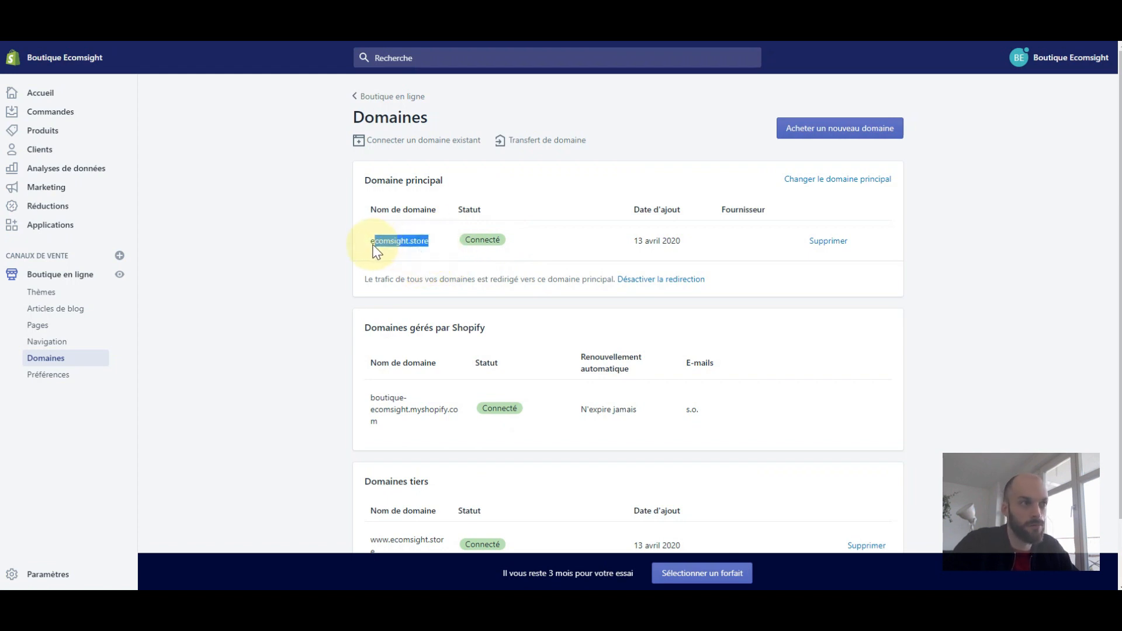
{"action": "right_click", "coordinate": [403, 245]}
{"action": "left_click", "coordinate": [455, 268]}
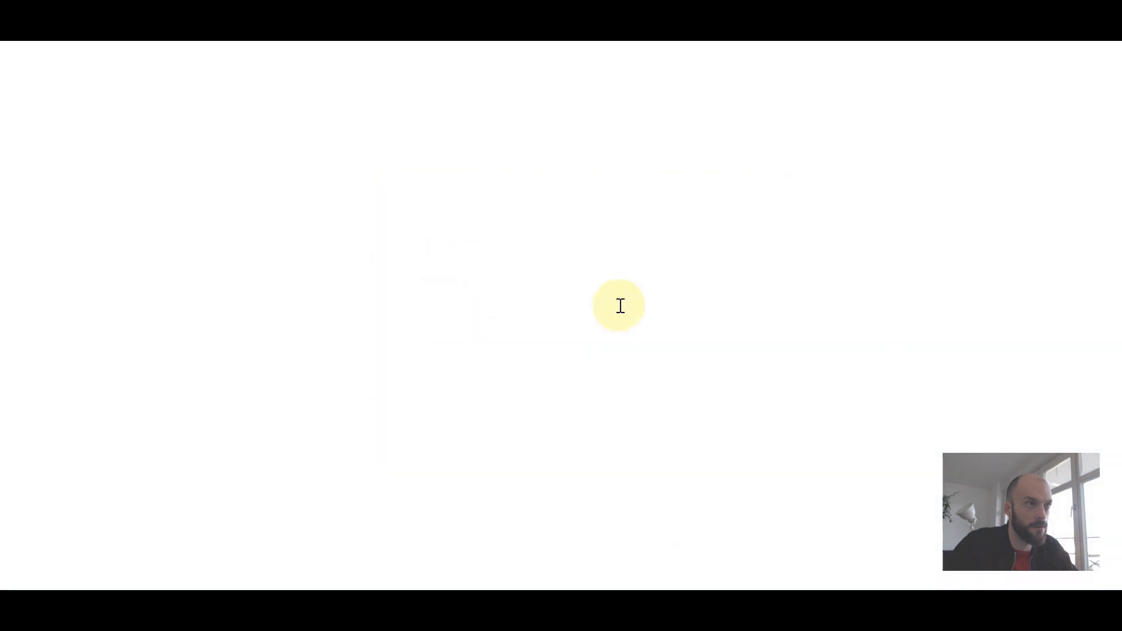